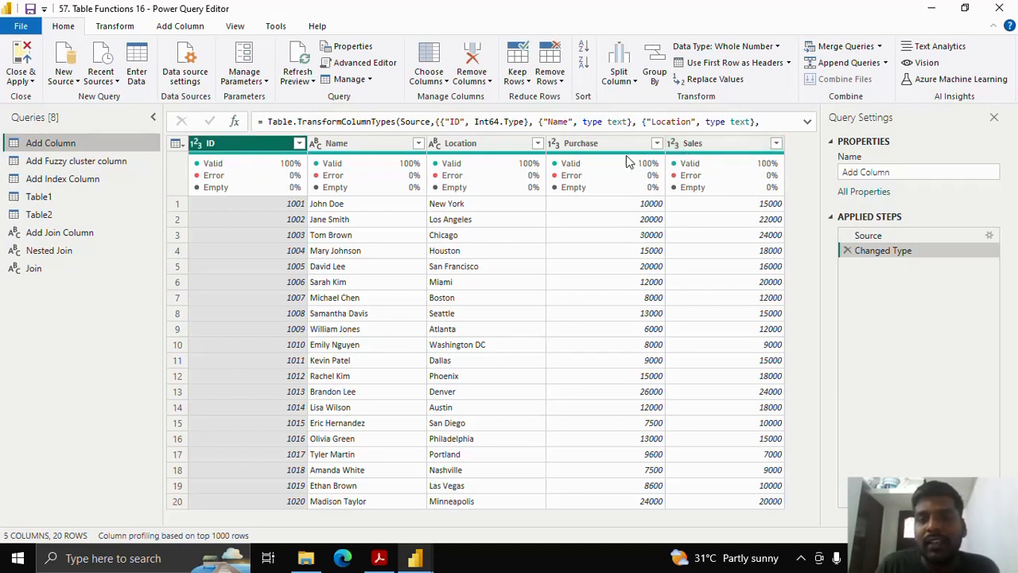
Add a custom step to the Add Column query and start its formula as Table.AddColumn with #"Changed Type" as the table argument
{"action": "left_click", "coordinate": [235, 128]}
{"action": "left_click_drag", "start_coordinate": [268, 121], "coordinate": [374, 121]}
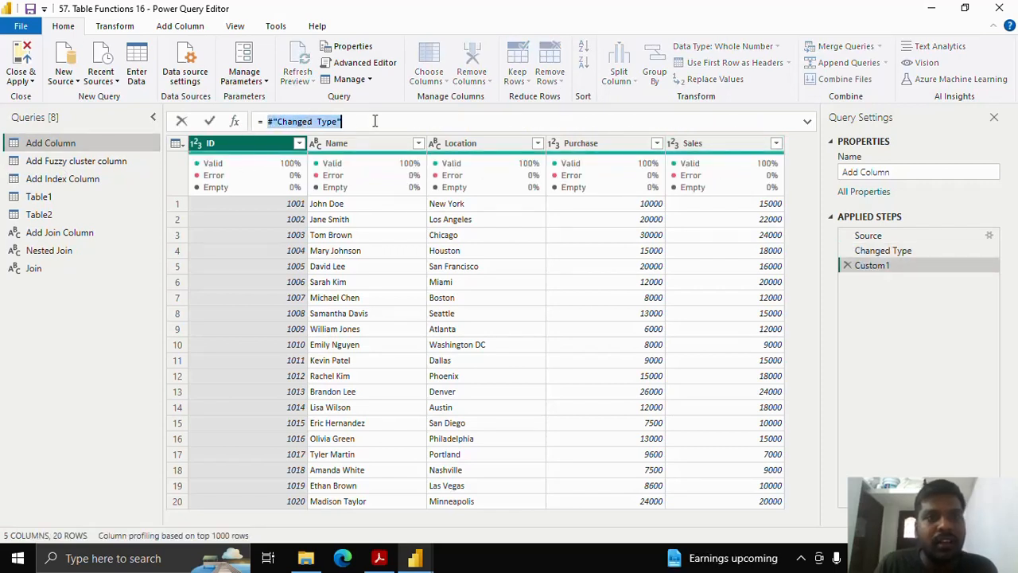
{"action": "key", "text": "BackSpace"}
{"action": "type", "text": "Table."}
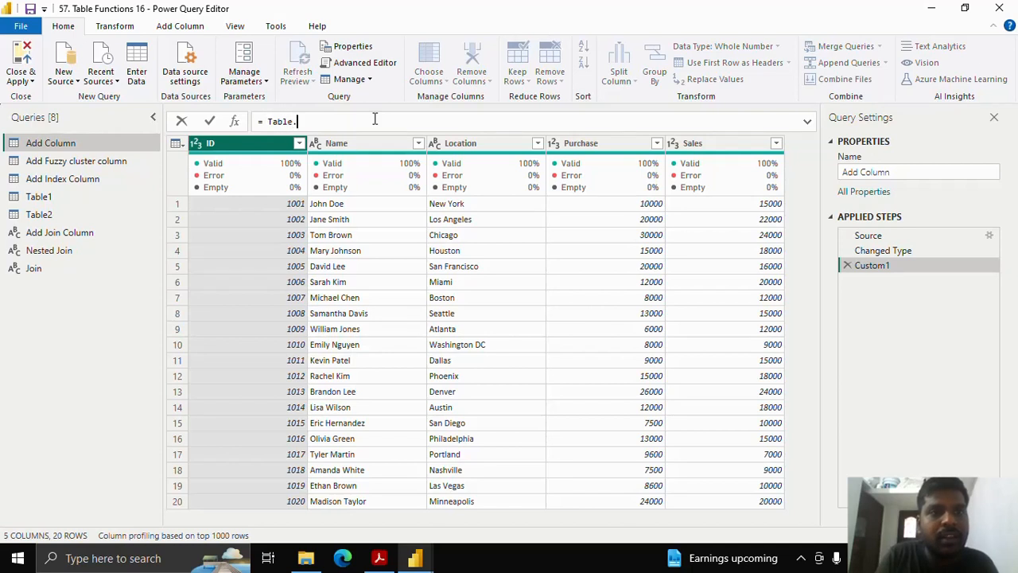
{"action": "type", "text": "Add"}
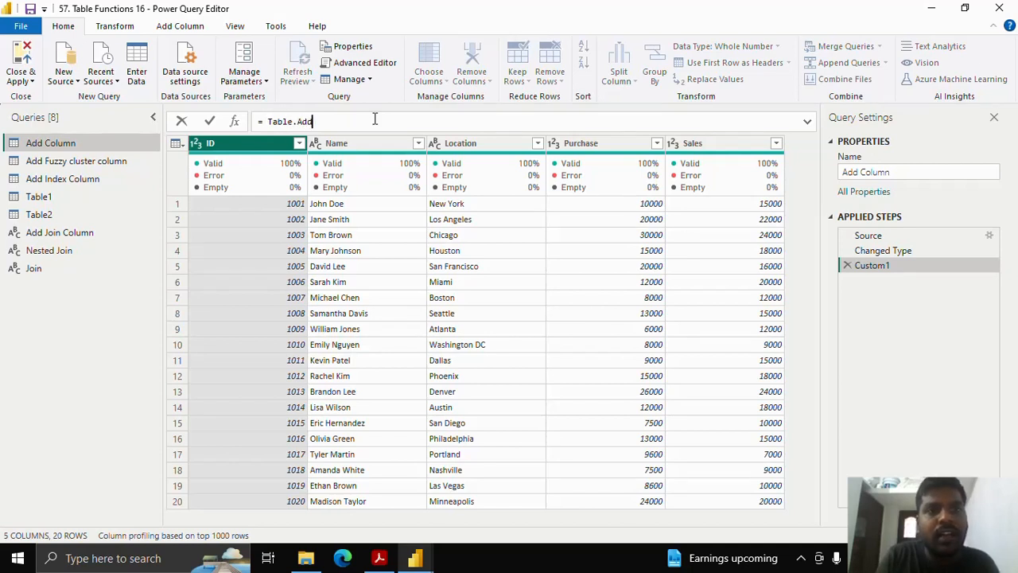
{"action": "type", "text": "Column("}
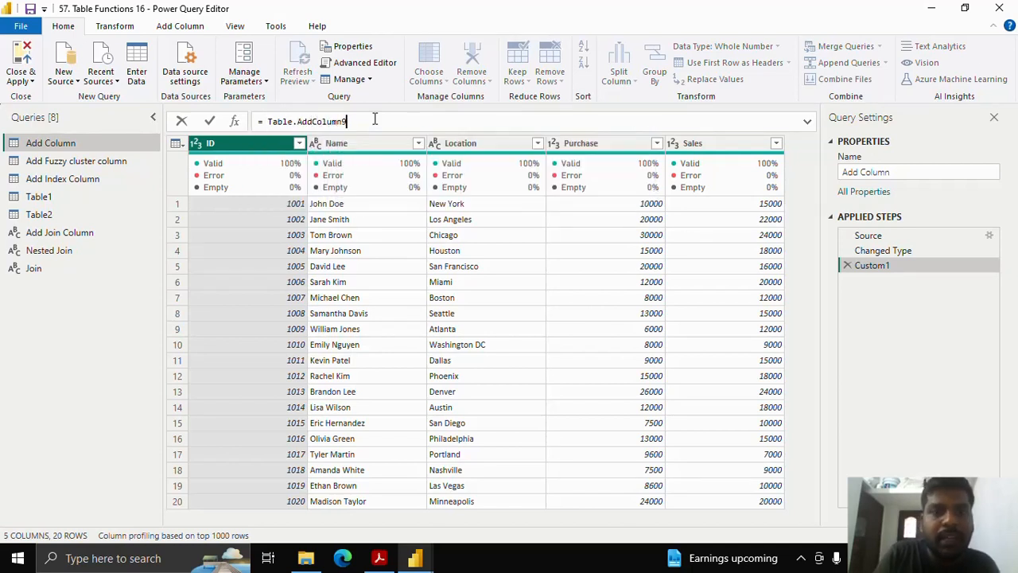
{"action": "type", "text": "("}
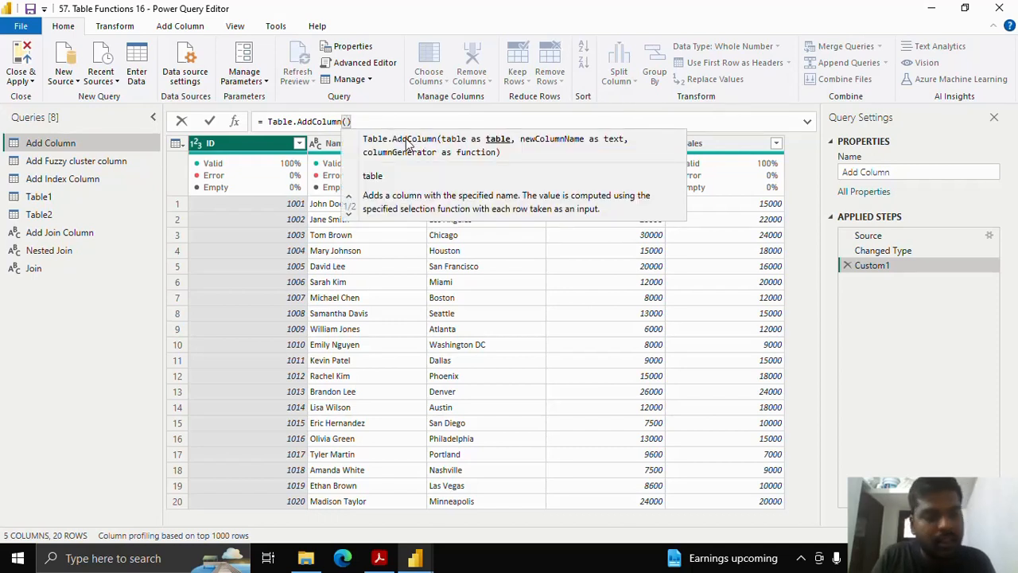
{"action": "type", "text": "#"}
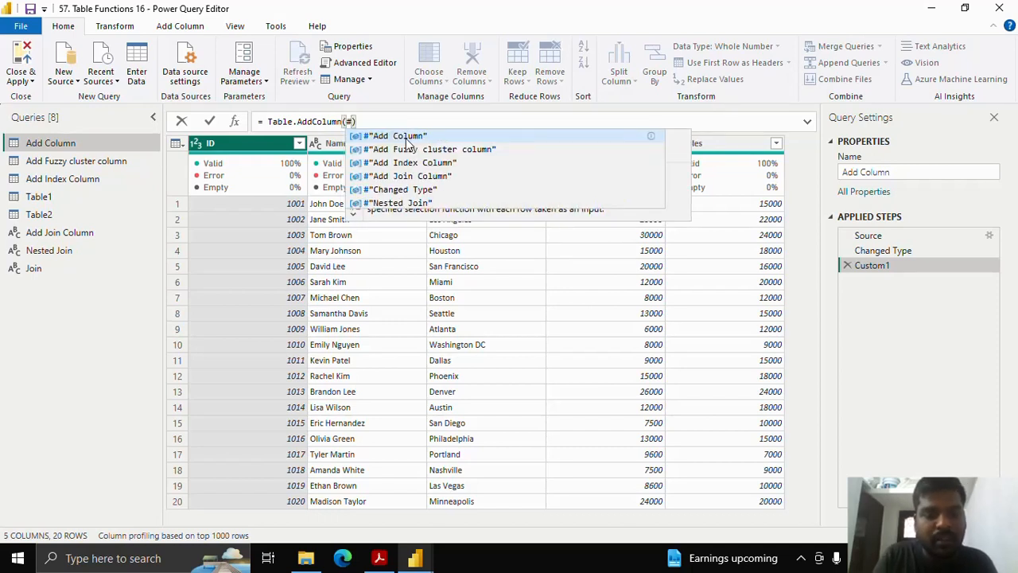
{"action": "type", "text": "Ch"}
{"action": "key", "text": "Tab"}
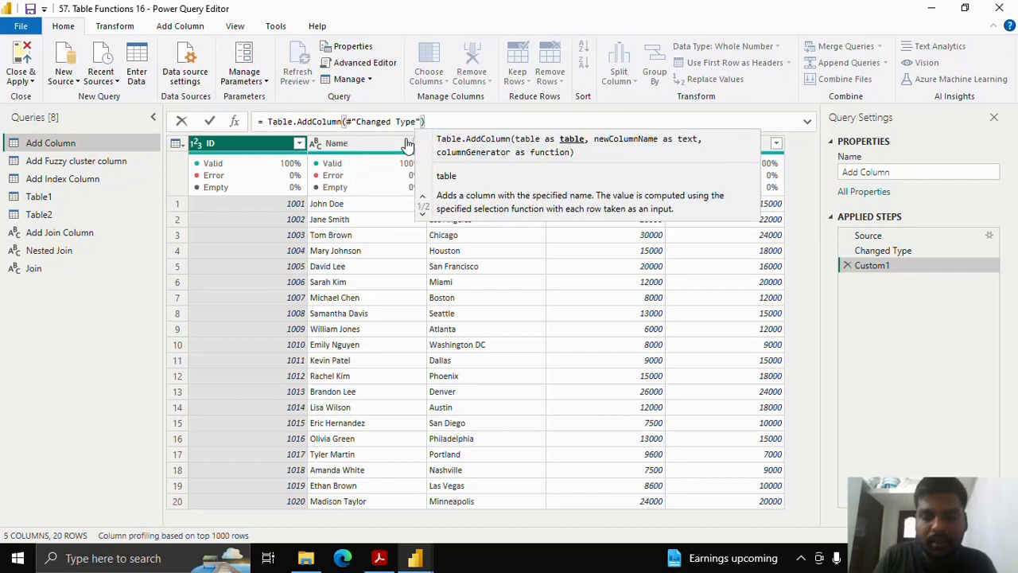
{"action": "type", "text": ","}
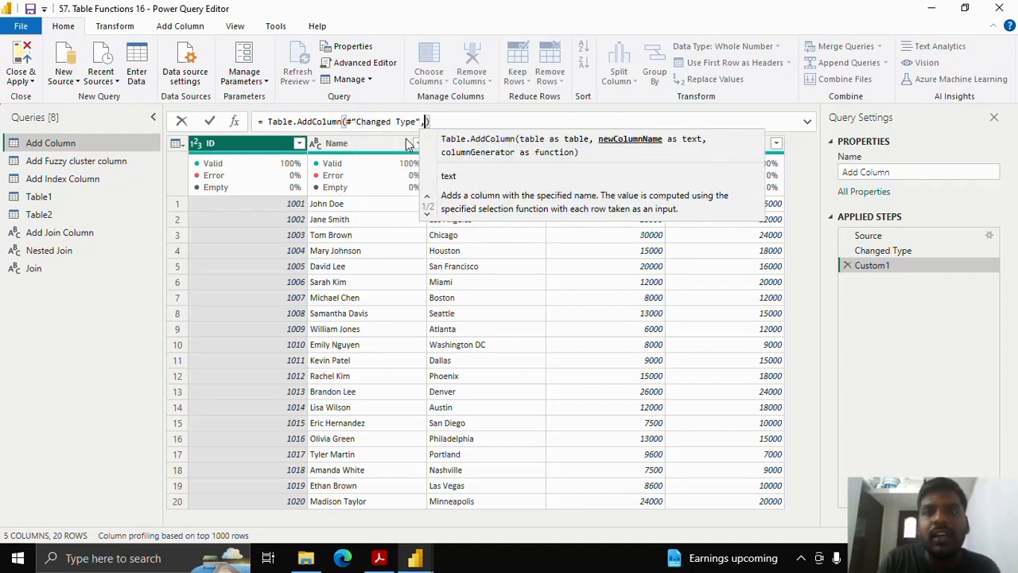
Name the new column "NetAmount" in the formula and define its values as each [Sales]-[Purchase]
{"action": "type", "text": "\""}
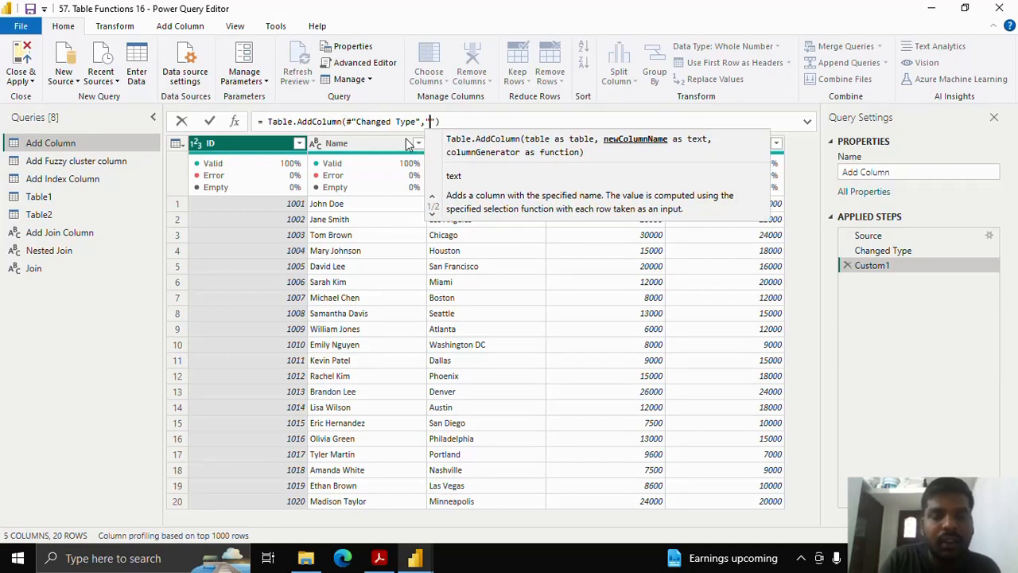
{"action": "type", "text": "NetAmoun"}
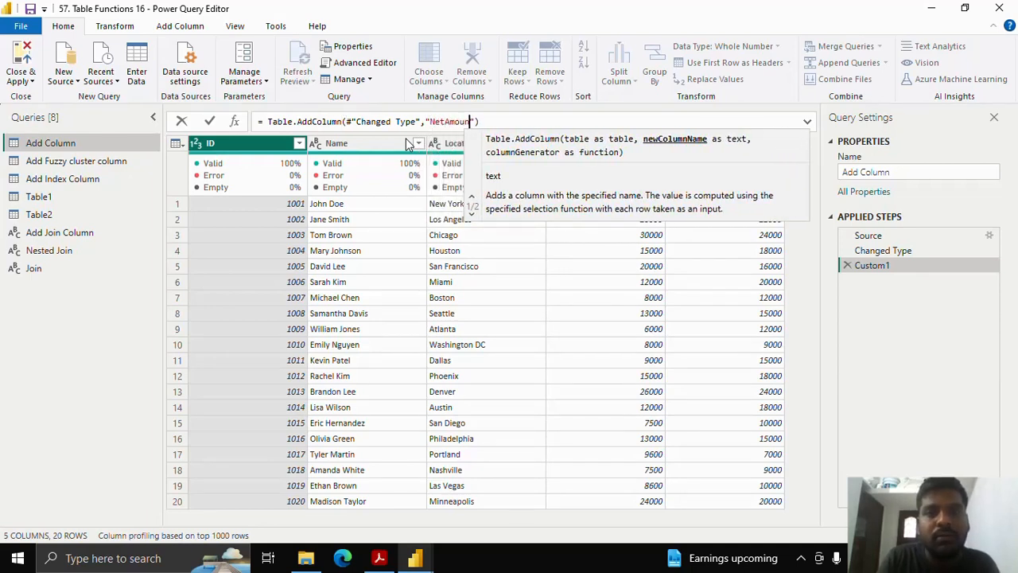
{"action": "type", "text": "t\","}
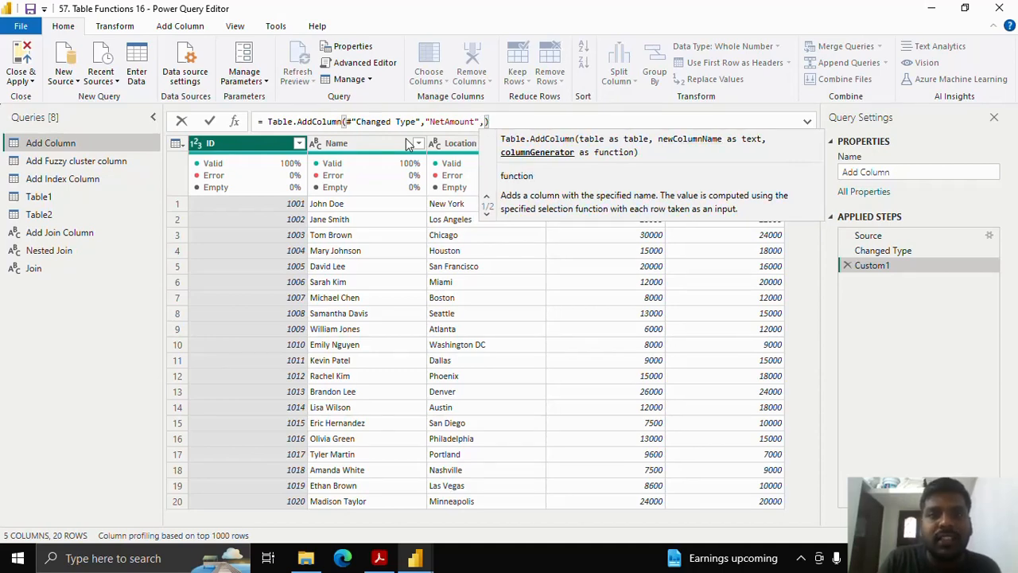
{"action": "type", "text": "each "}
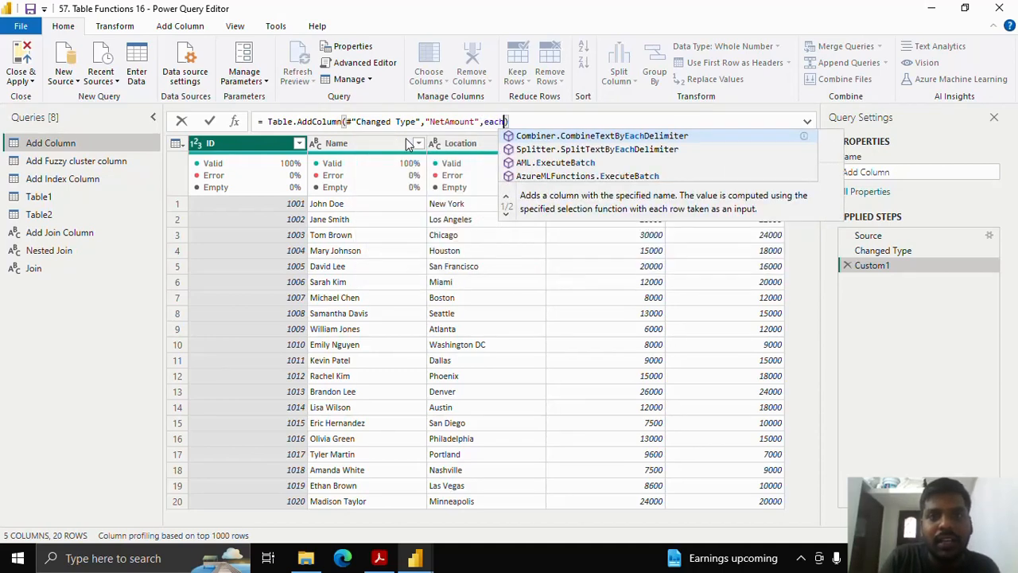
{"action": "type", "text": "["}
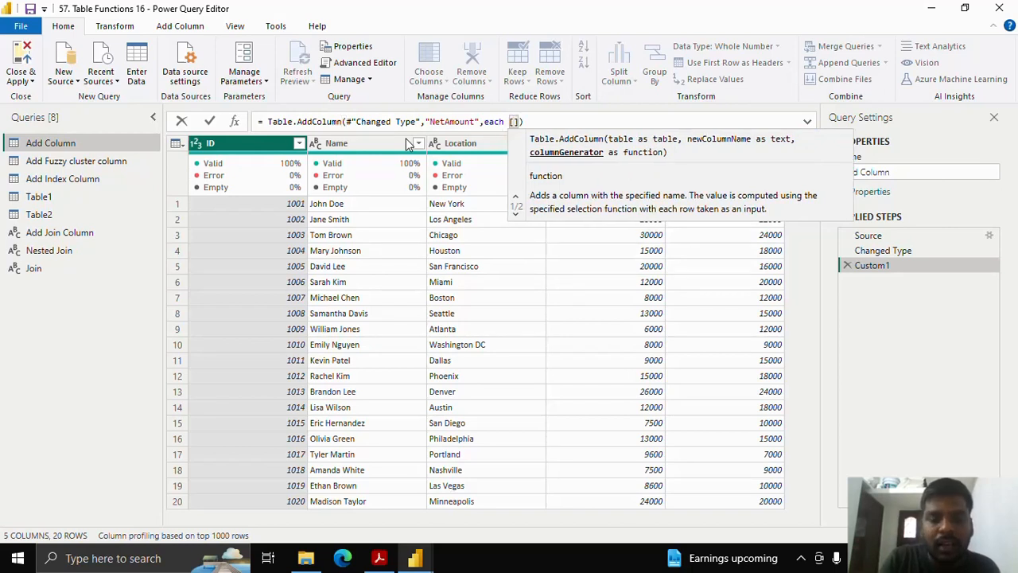
{"action": "type", "text": "Sales]"}
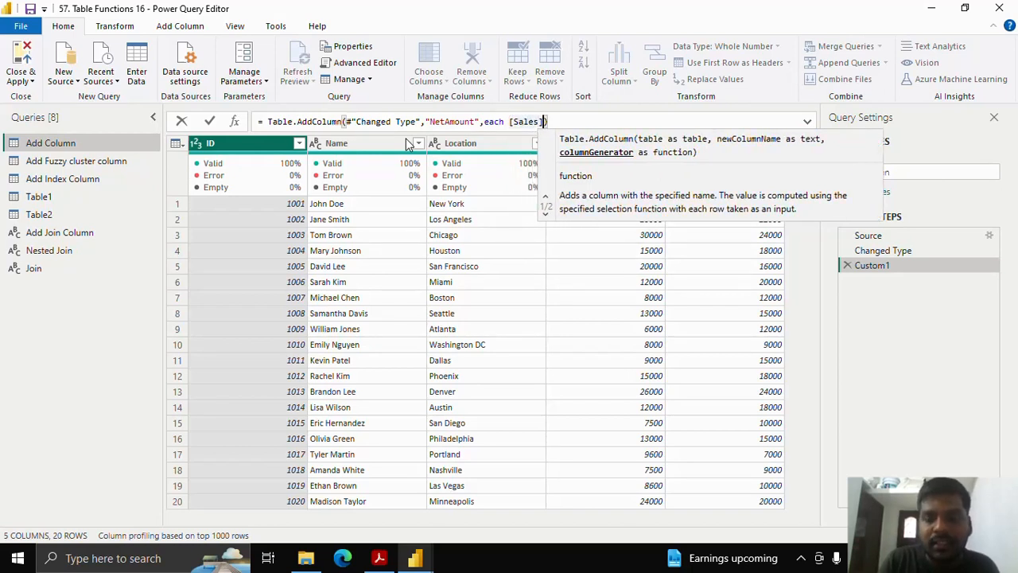
{"action": "type", "text": "-"}
{"action": "type", "text": "[Purcha"}
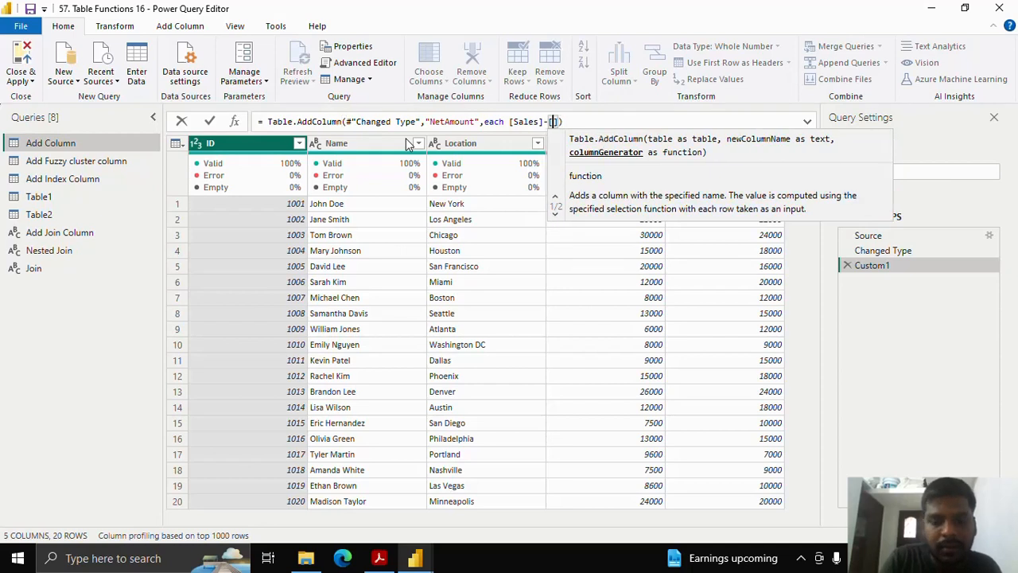
{"action": "type", "text": "se]"}
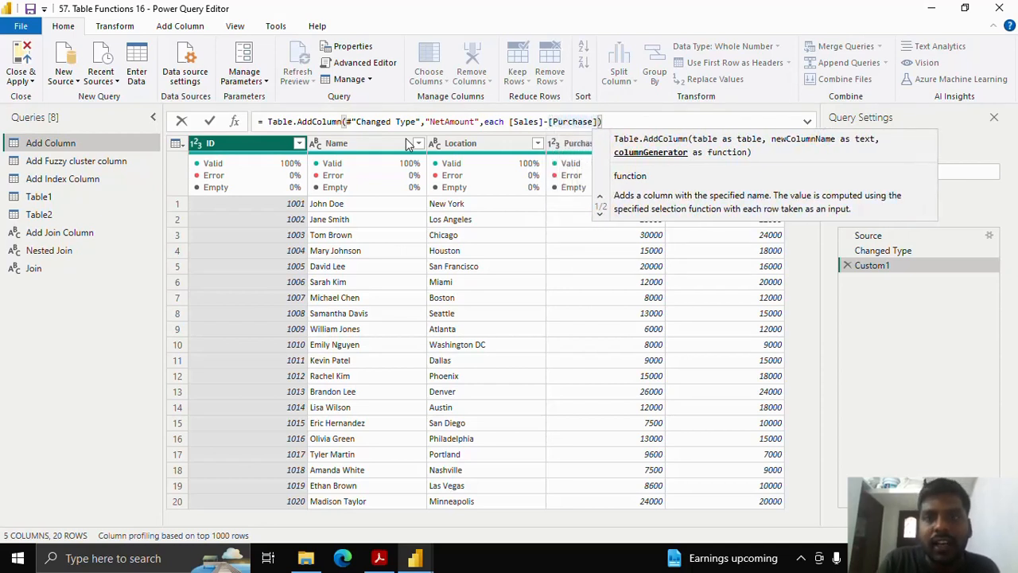
Give the NetAmount column the type Int64.Type as the last argument, apply the formula and check the new column
{"action": "type", "text": ","}
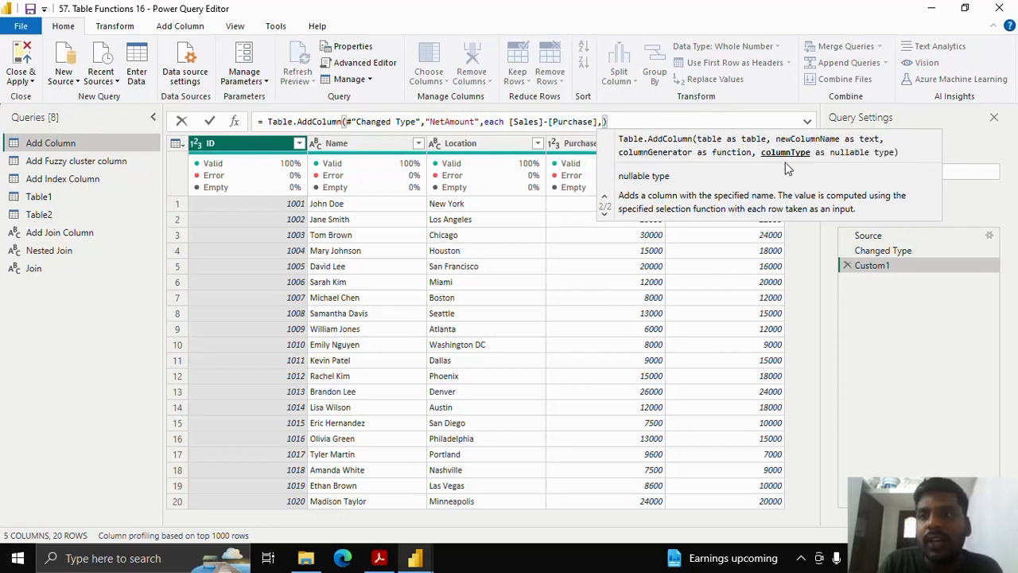
{"action": "type", "text": "Int"}
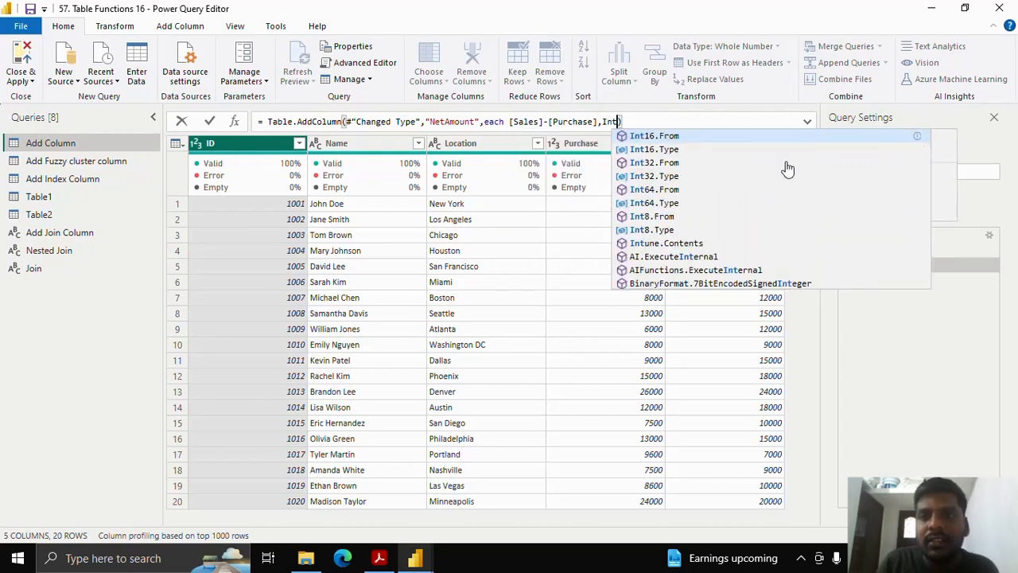
{"action": "left_click", "coordinate": [685, 203]}
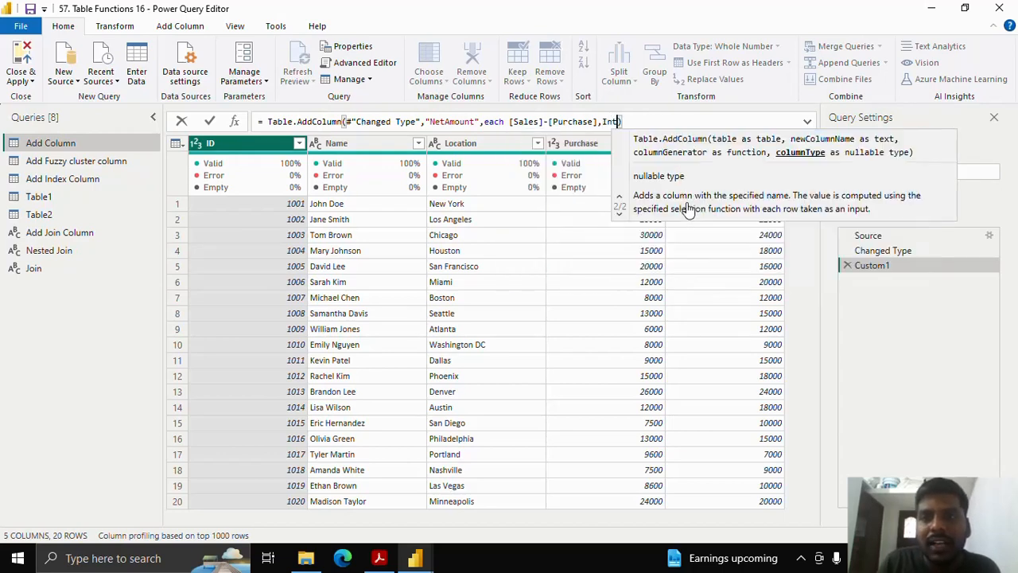
{"action": "left_click", "coordinate": [662, 121]}
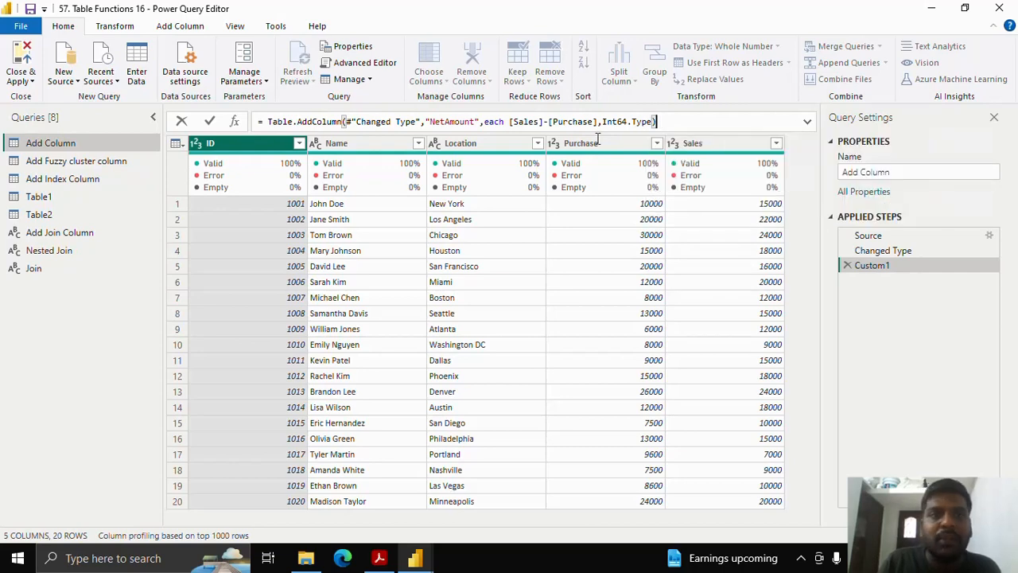
{"action": "left_click", "coordinate": [210, 124]}
{"action": "left_click_drag", "start_coordinate": [594, 528], "coordinate": [650, 528]}
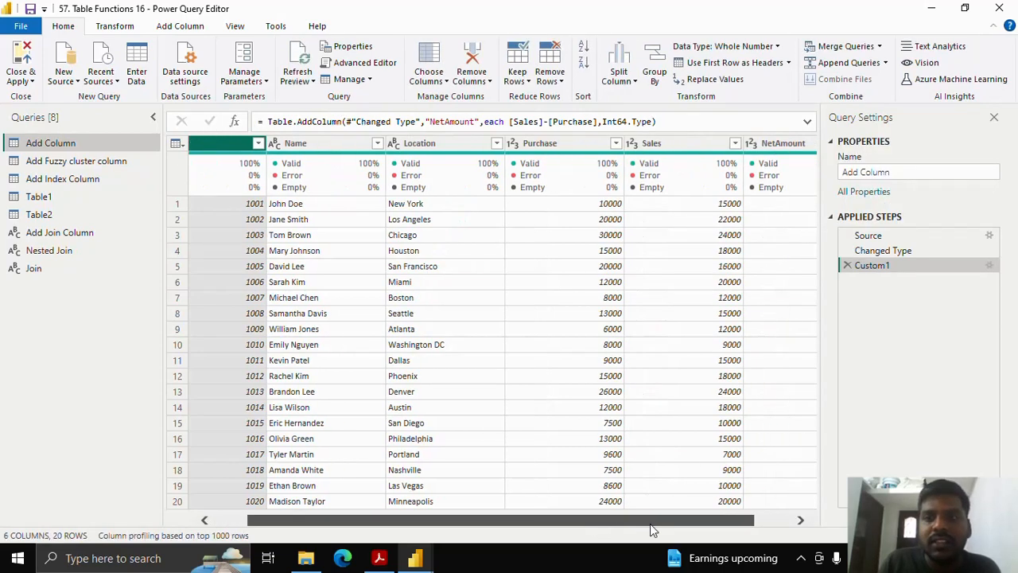
{"action": "left_click", "coordinate": [744, 144]}
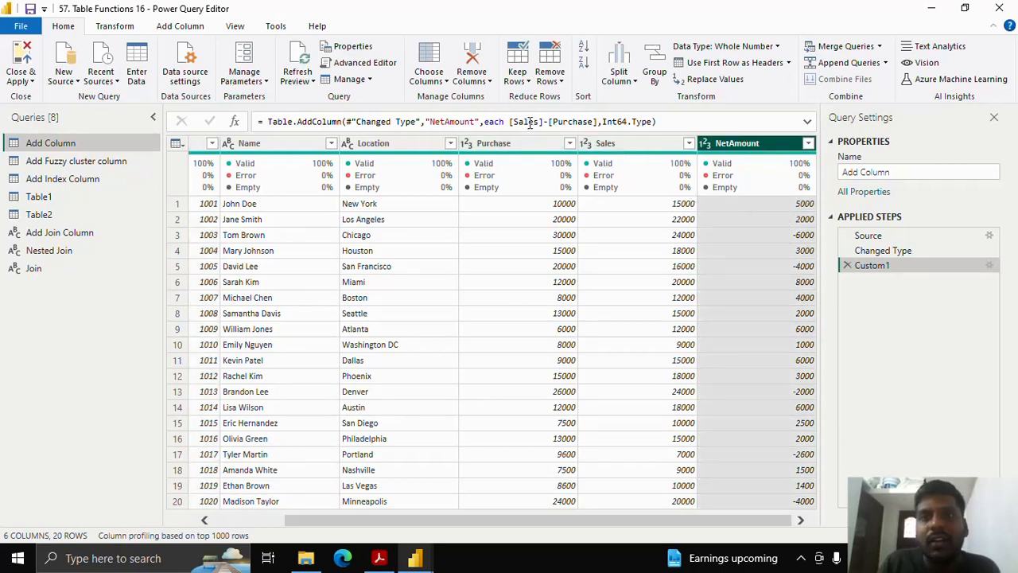
{"action": "left_click_drag", "start_coordinate": [602, 121], "coordinate": [654, 121]}
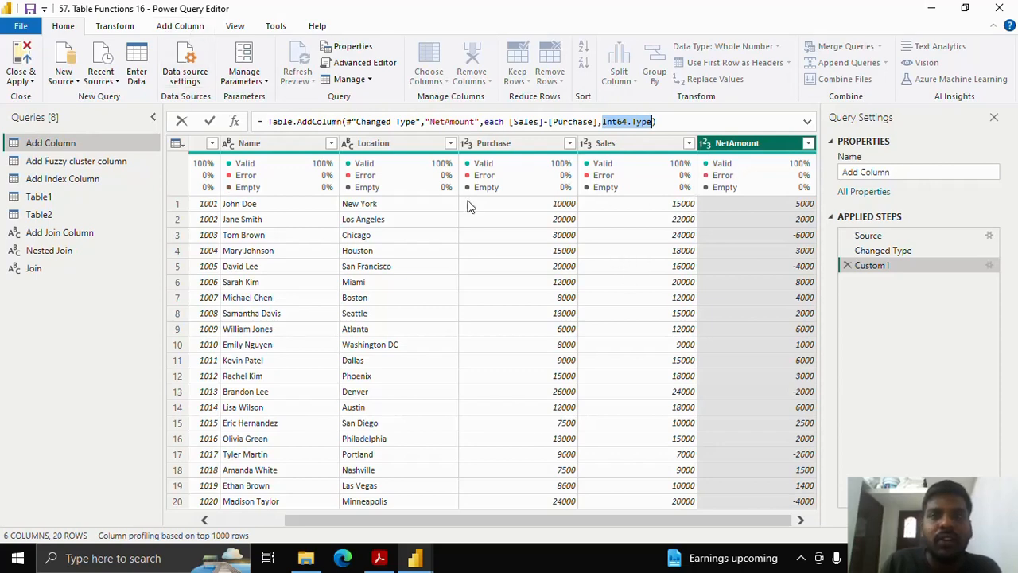
In the Add Fuzzy cluster column query, add a custom step with the formula Table.AddFuzzyClusterColumn and apply it to show the function's documentation
{"action": "left_click", "coordinate": [129, 162]}
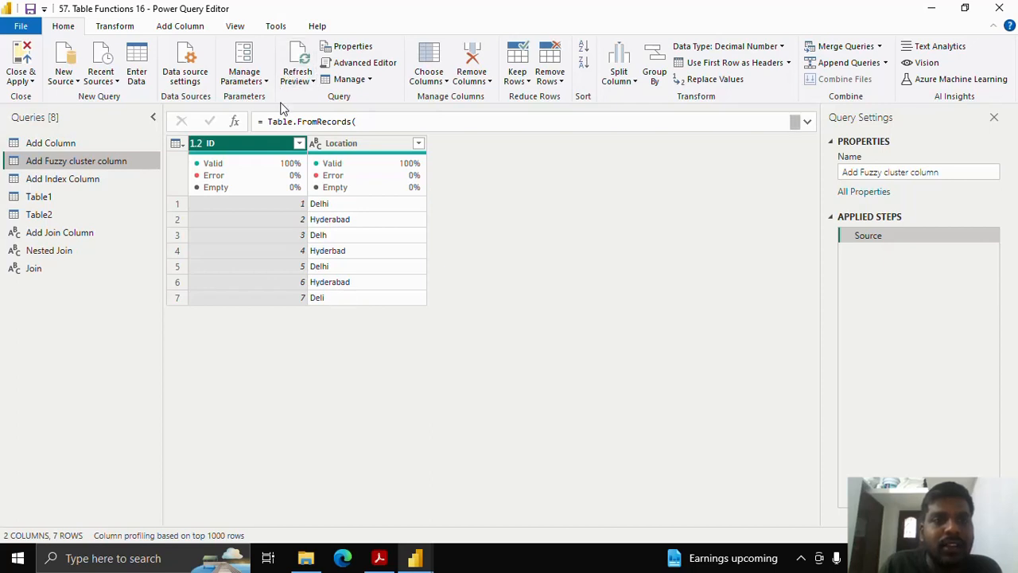
{"action": "left_click", "coordinate": [234, 122]}
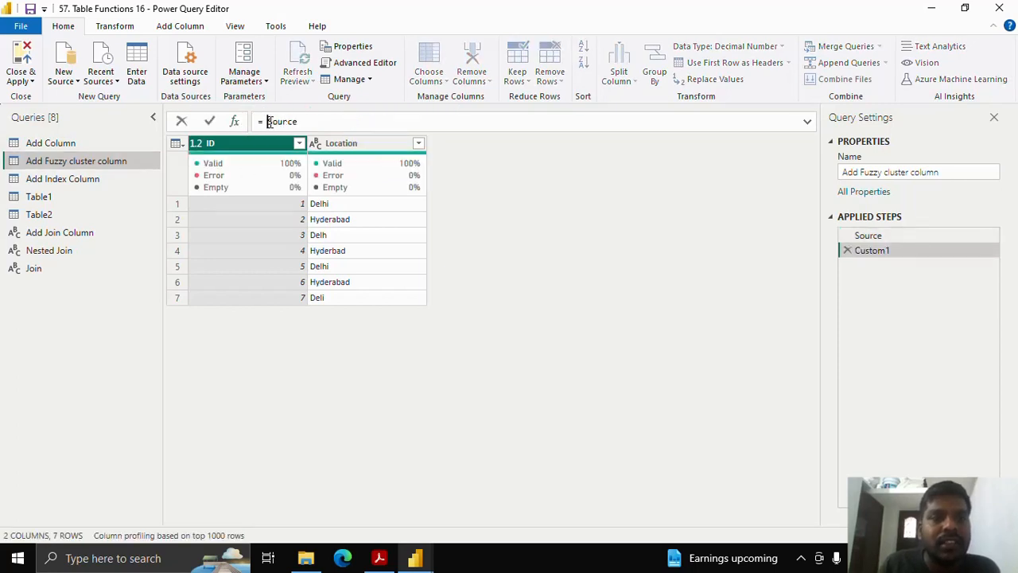
{"action": "left_click_drag", "start_coordinate": [268, 121], "coordinate": [312, 121]}
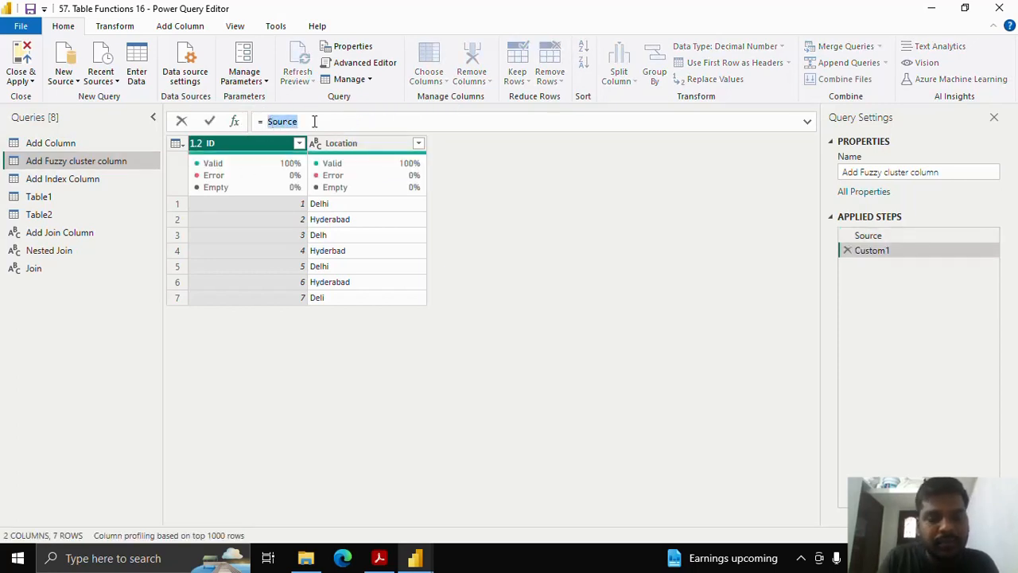
{"action": "type", "text": "Table"}
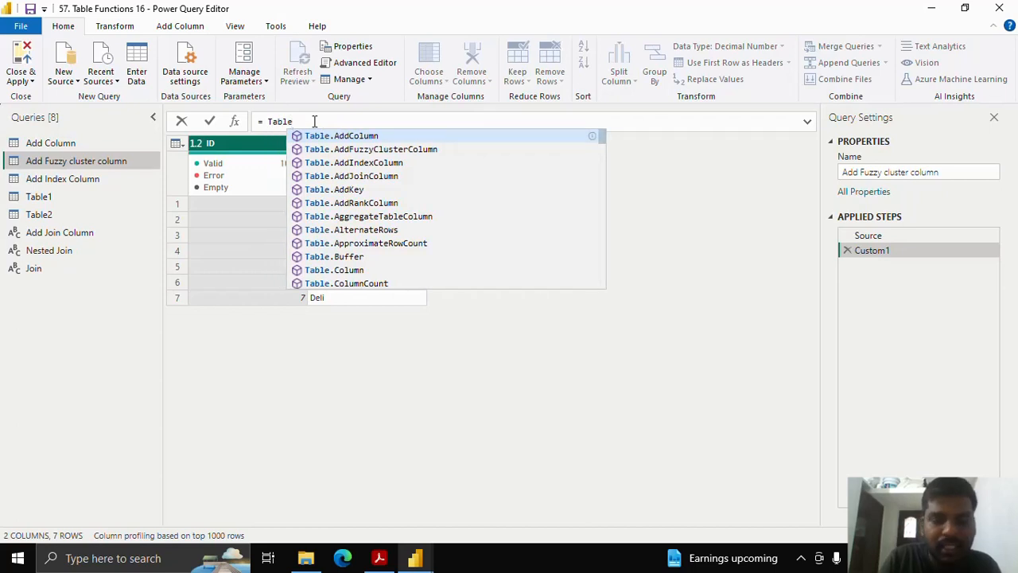
{"action": "type", "text": ".Add"}
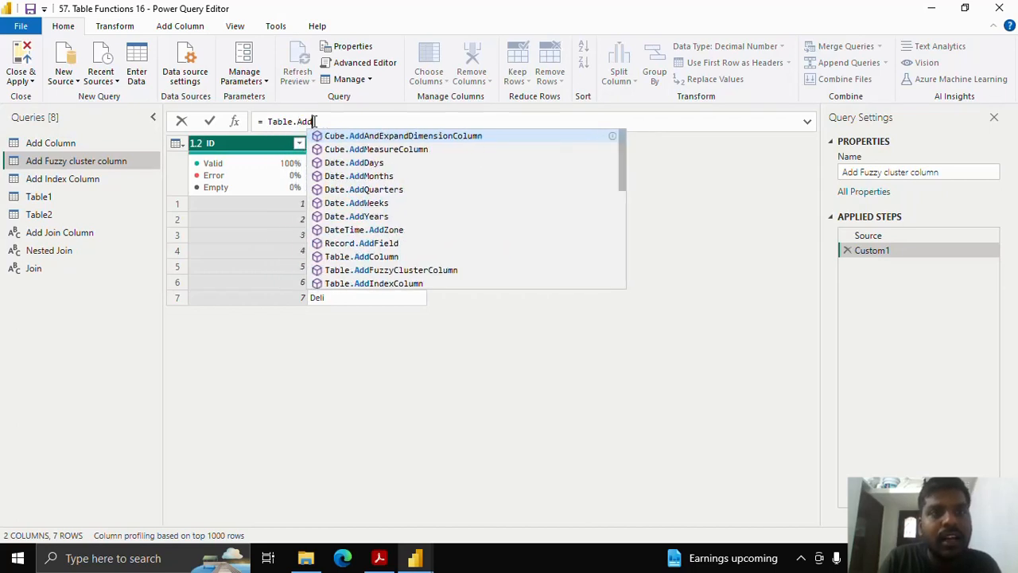
{"action": "type", "text": "Fu"}
{"action": "key", "text": "Tab"}
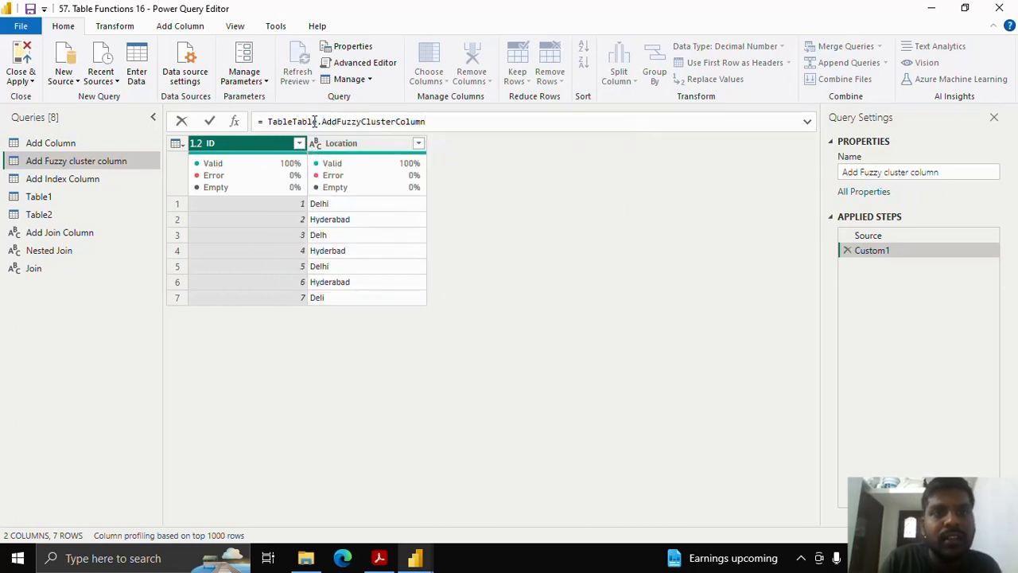
{"action": "left_click_drag", "start_coordinate": [294, 122], "coordinate": [272, 121]}
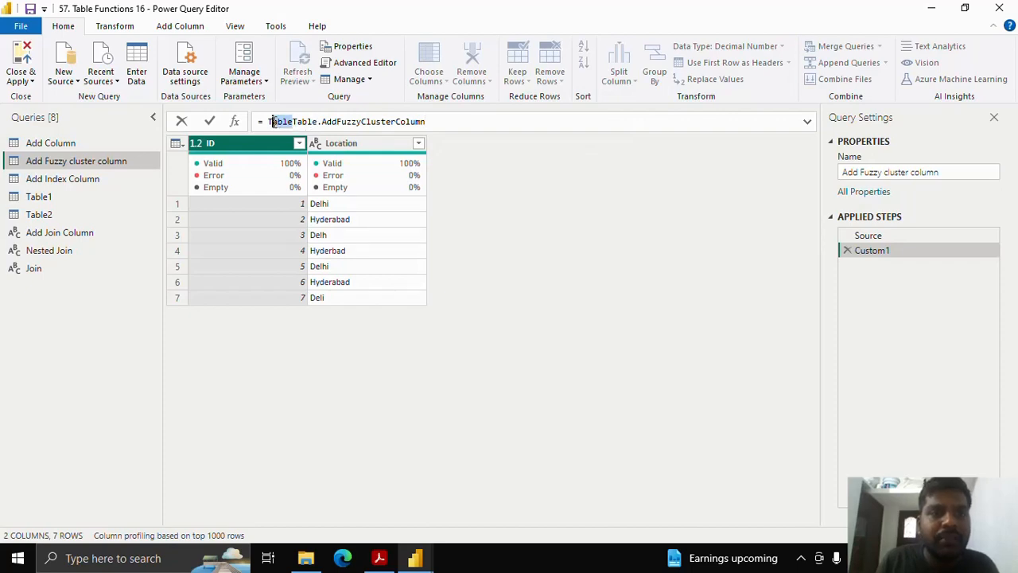
{"action": "key", "text": "BackSpace"}
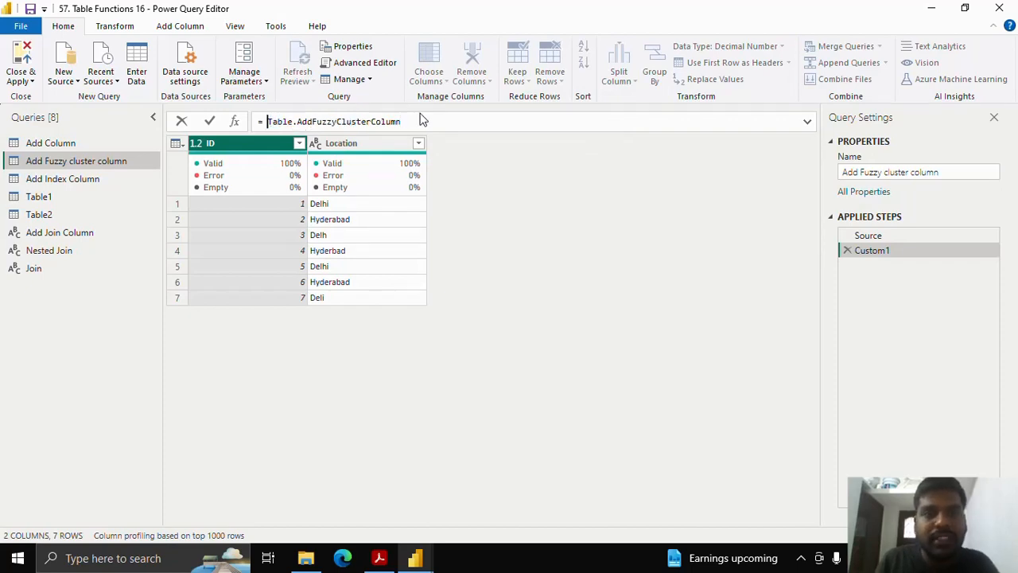
{"action": "key", "text": "Return"}
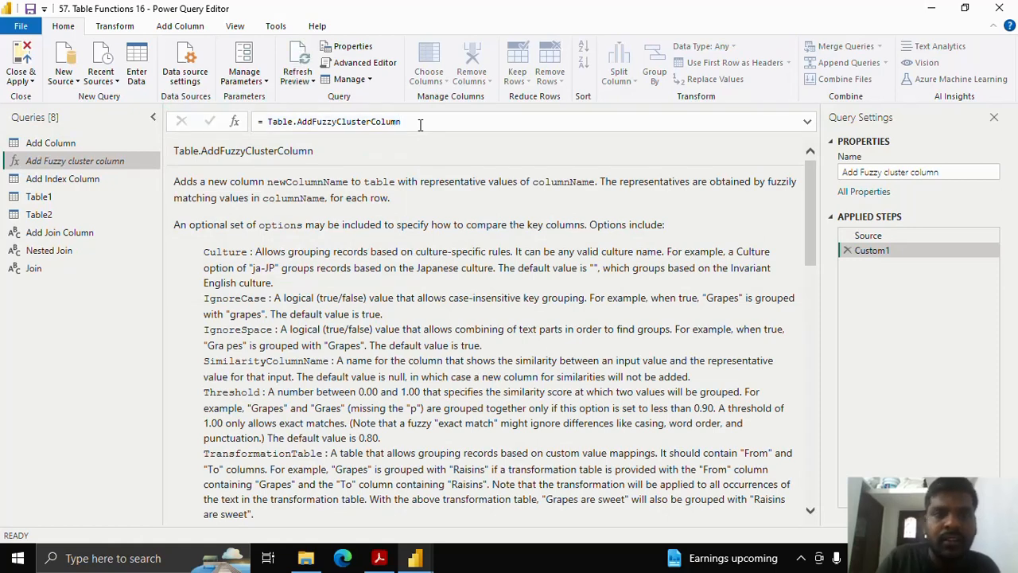
Extend the Table.AddFuzzyClusterColumn formula with Source as the table argument and "Location" as the column to cluster
{"action": "left_click", "coordinate": [420, 125]}
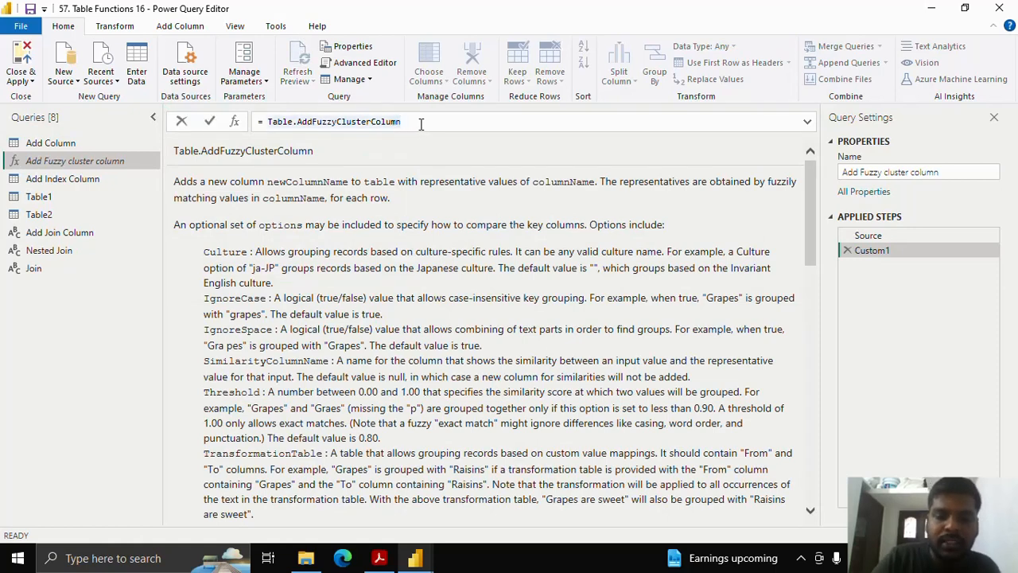
{"action": "type", "text": "("}
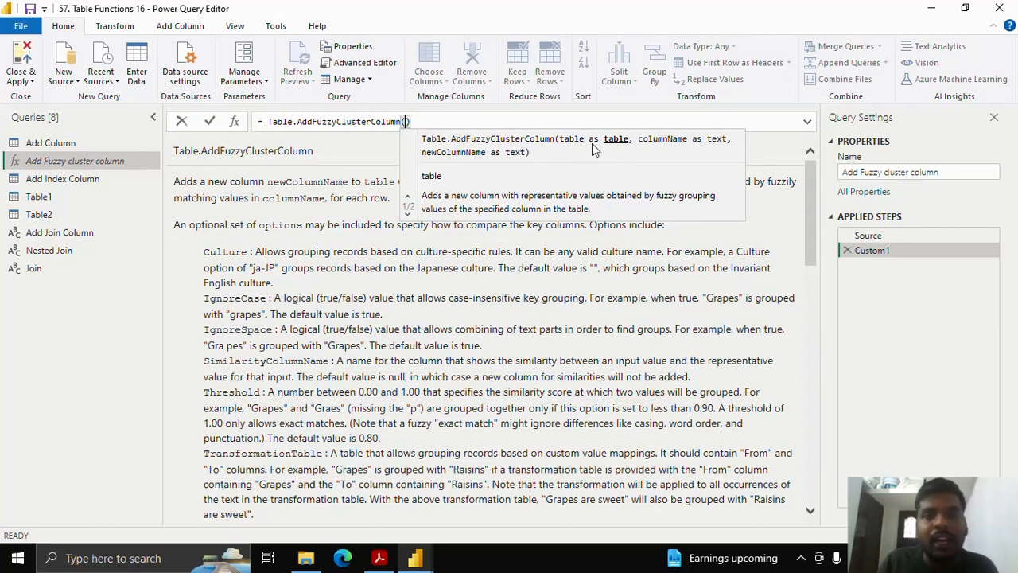
{"action": "type", "text": "#"}
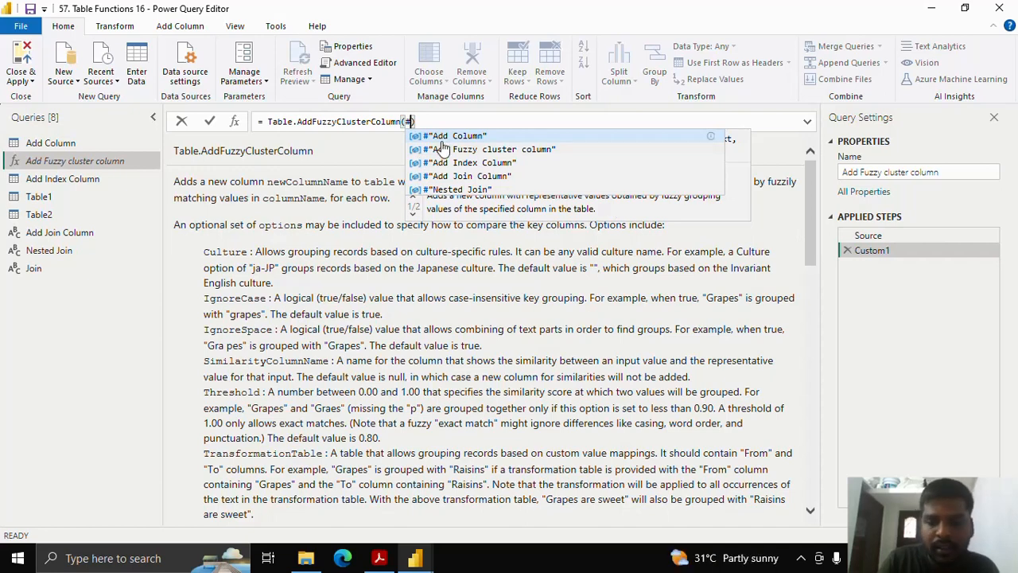
{"action": "key", "text": "BackSpace"}
{"action": "type", "text": "Source,"}
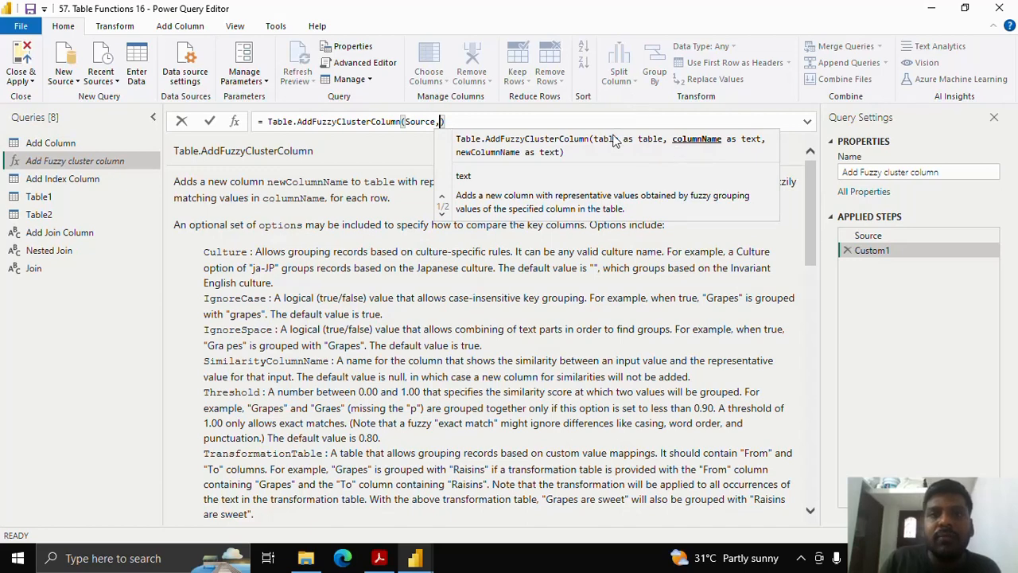
{"action": "type", "text": "\"Location\""}
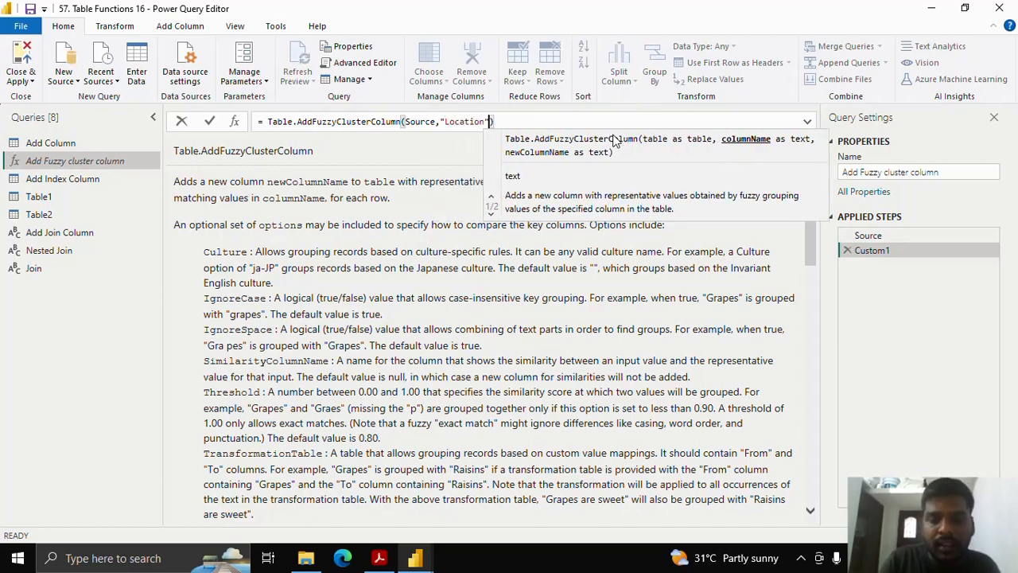
{"action": "type", "text": ","}
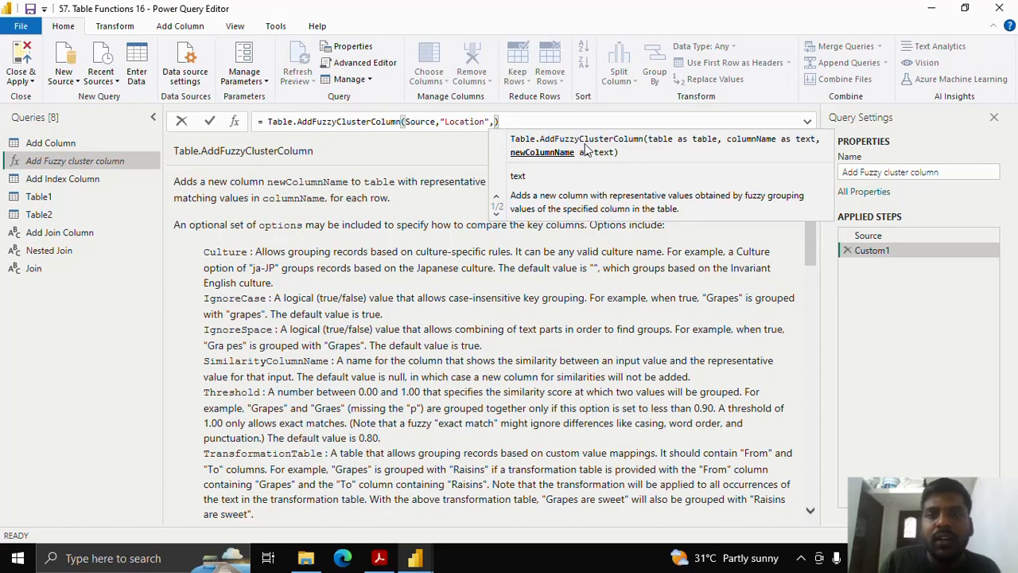
Name the new cluster column "Location_corrected", apply the formula and compare the Location and Location_corrected columns
{"action": "type", "text": "\"Location"}
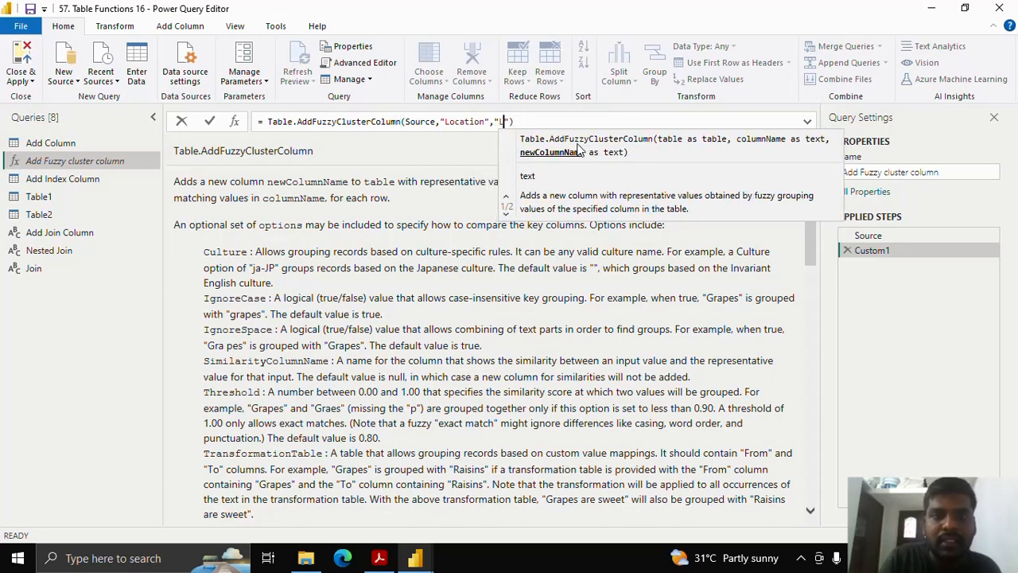
{"action": "type", "text": "_co"}
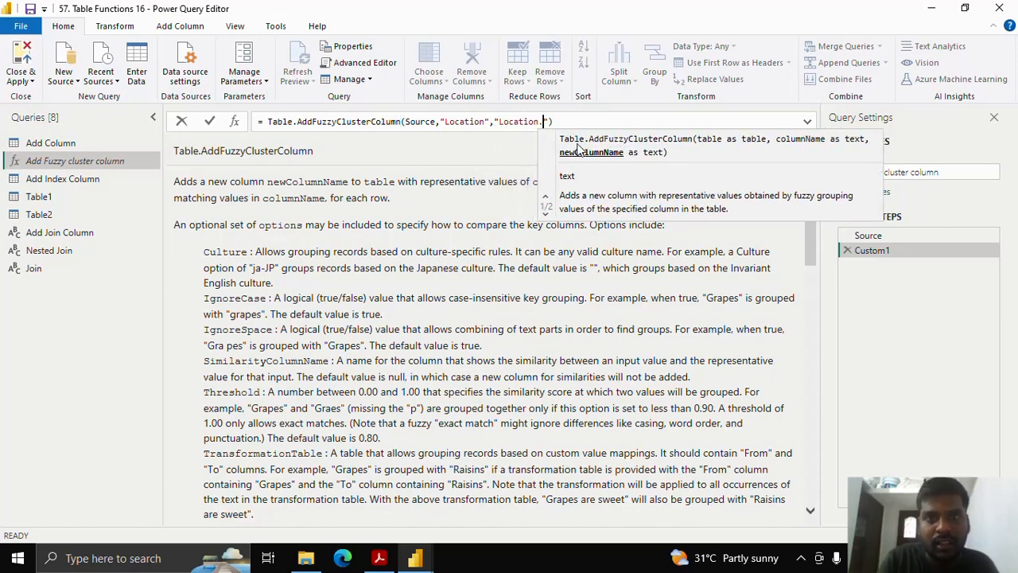
{"action": "type", "text": "rrecte"}
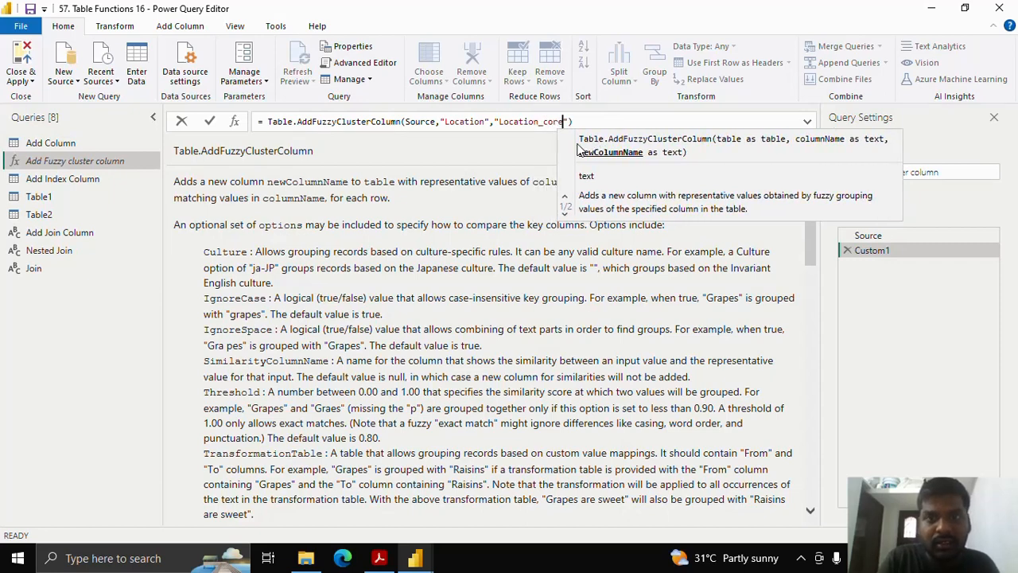
{"action": "type", "text": "d"}
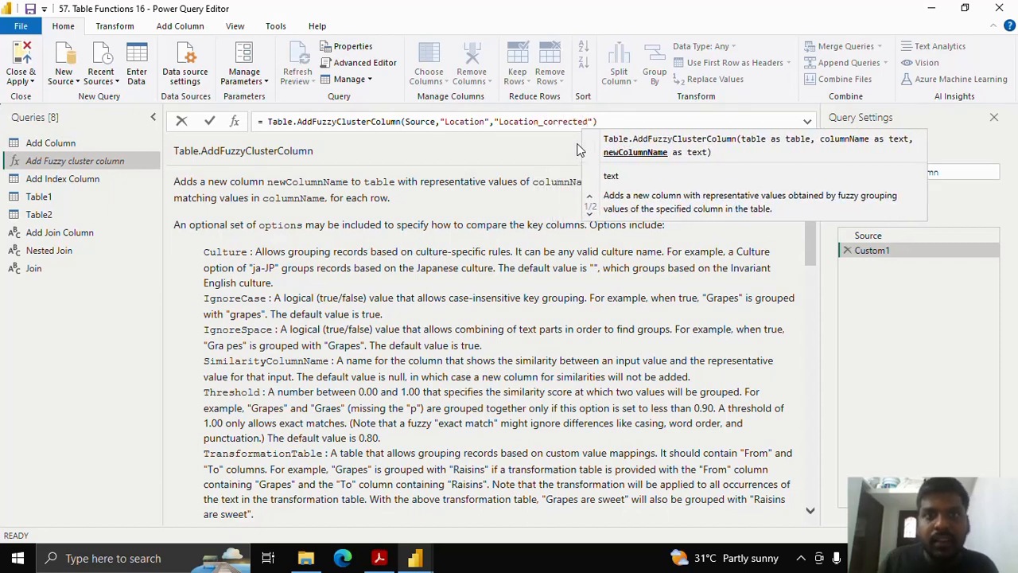
{"action": "left_click", "coordinate": [210, 121]}
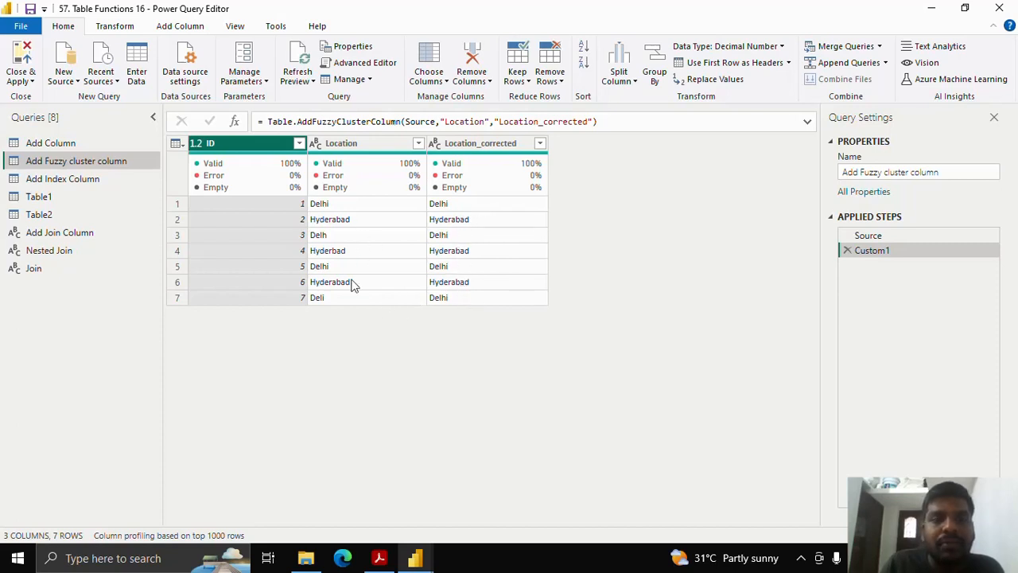
{"action": "left_click", "coordinate": [347, 147]}
{"action": "left_click", "coordinate": [461, 152]}
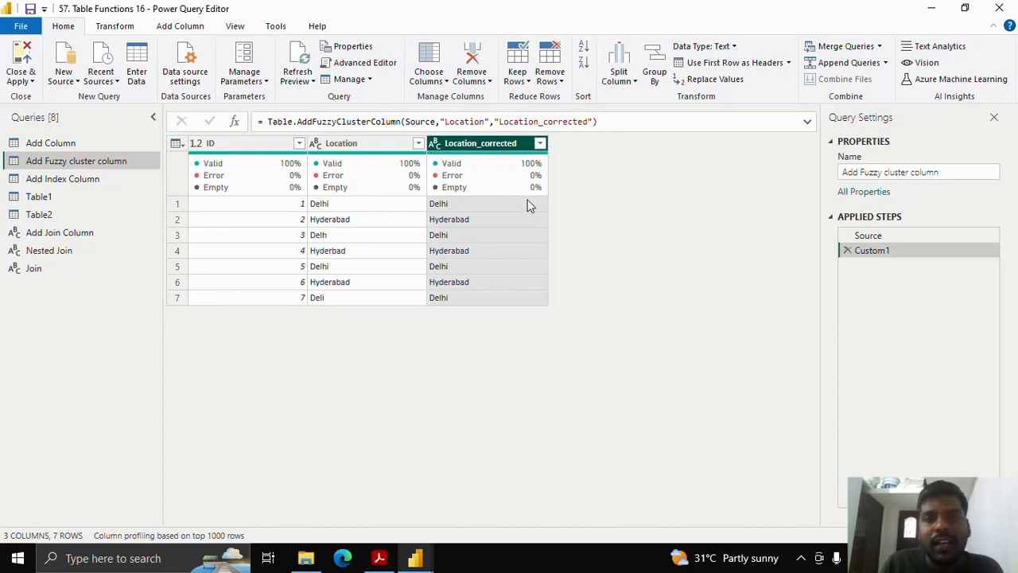
Add an options record with IgnoreCase = true as the fourth argument of the Table.AddFuzzyClusterColumn formula
{"action": "left_click", "coordinate": [603, 123]}
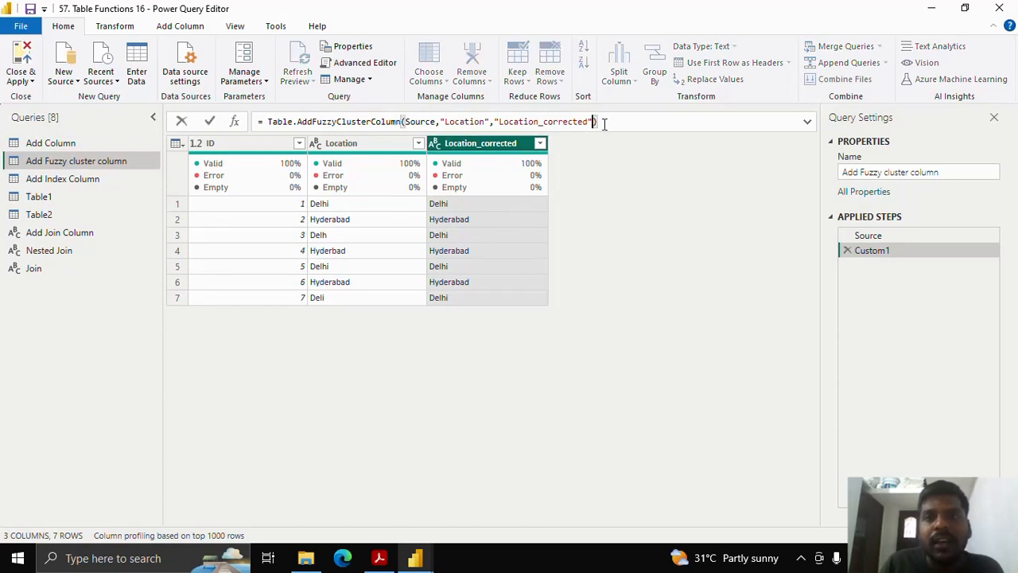
{"action": "type", "text": ","}
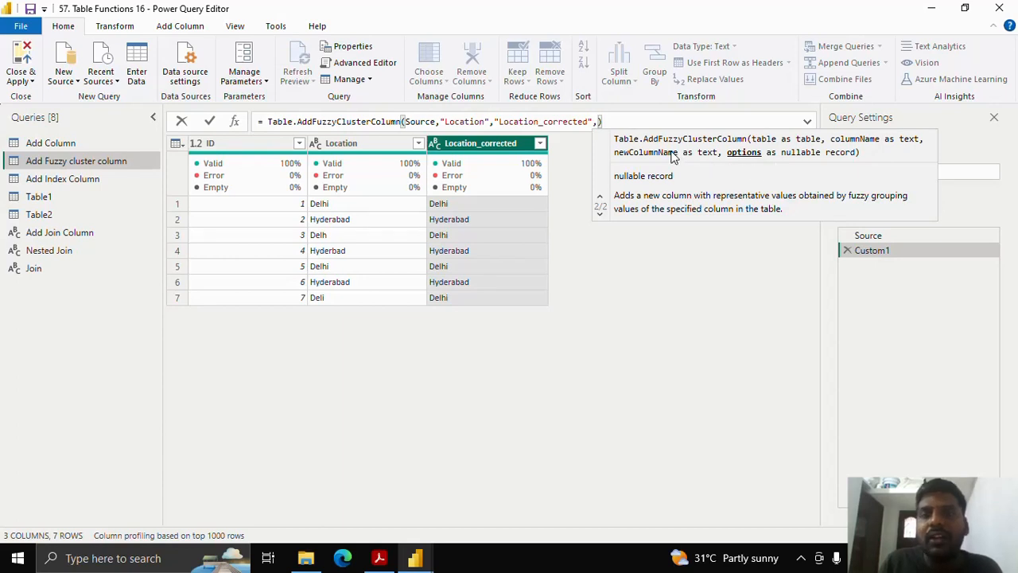
{"action": "type", "text": "["}
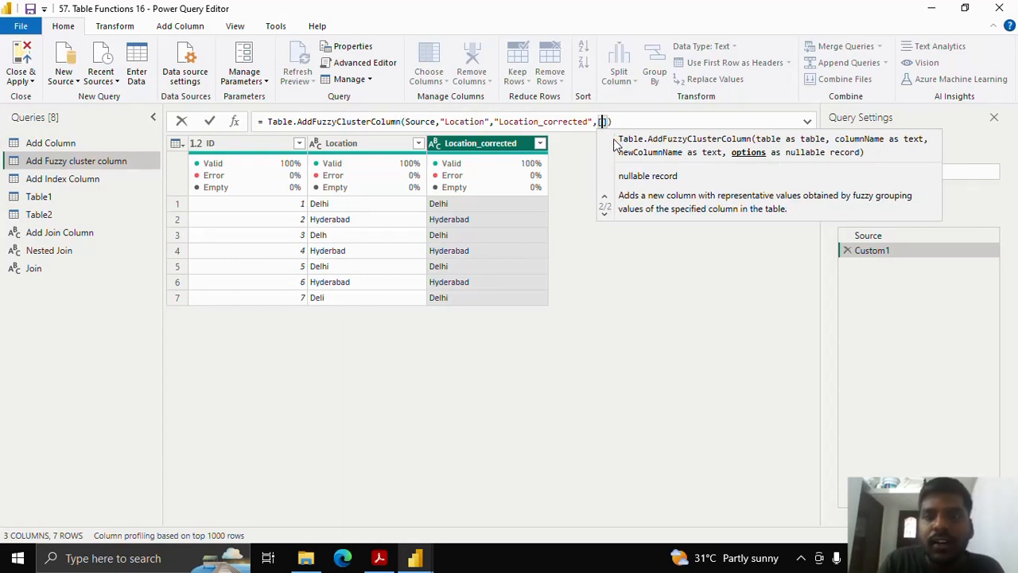
{"action": "type", "text": " Ignore"}
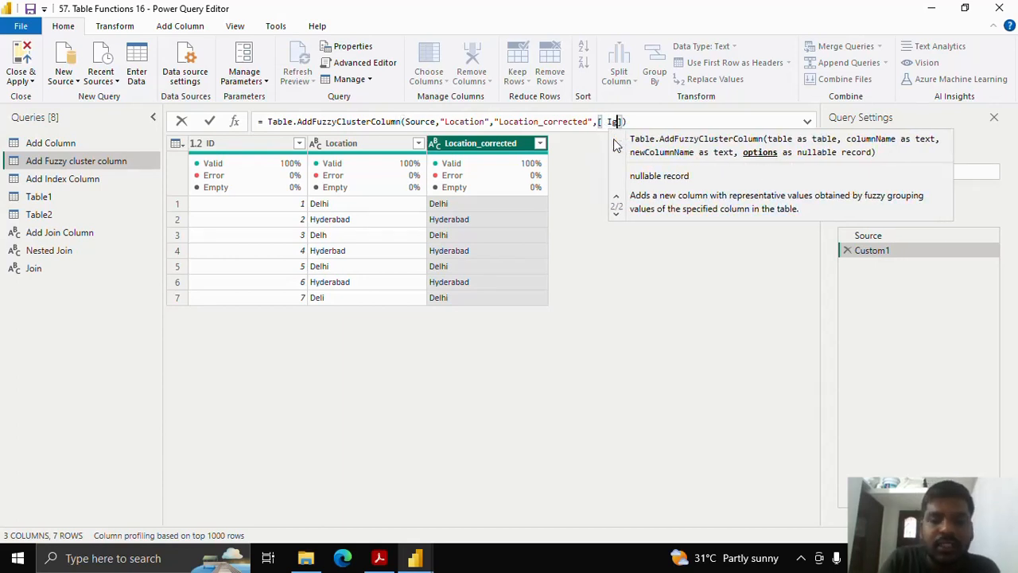
{"action": "type", "text": "Case ="}
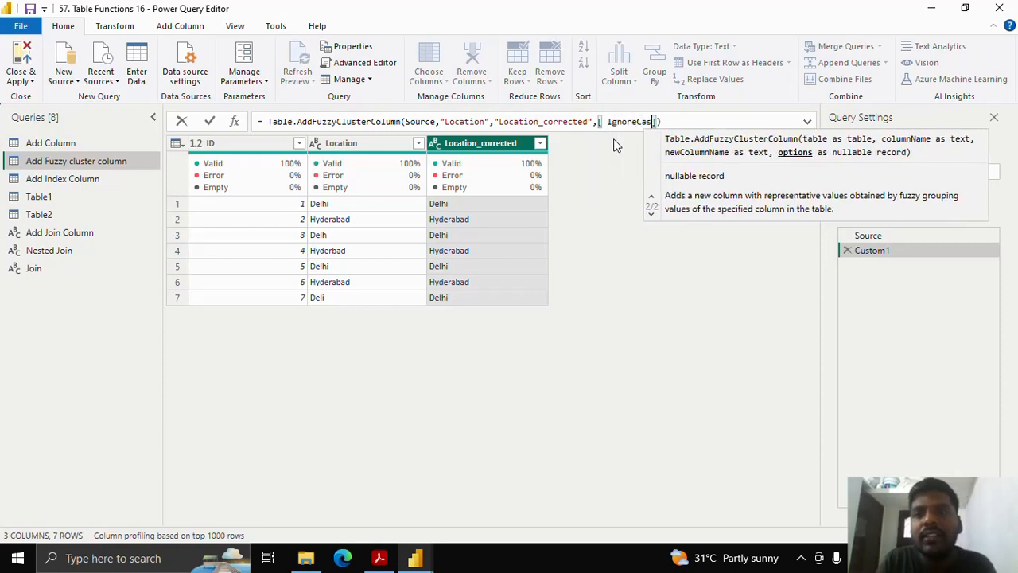
{"action": "type", "text": " true"}
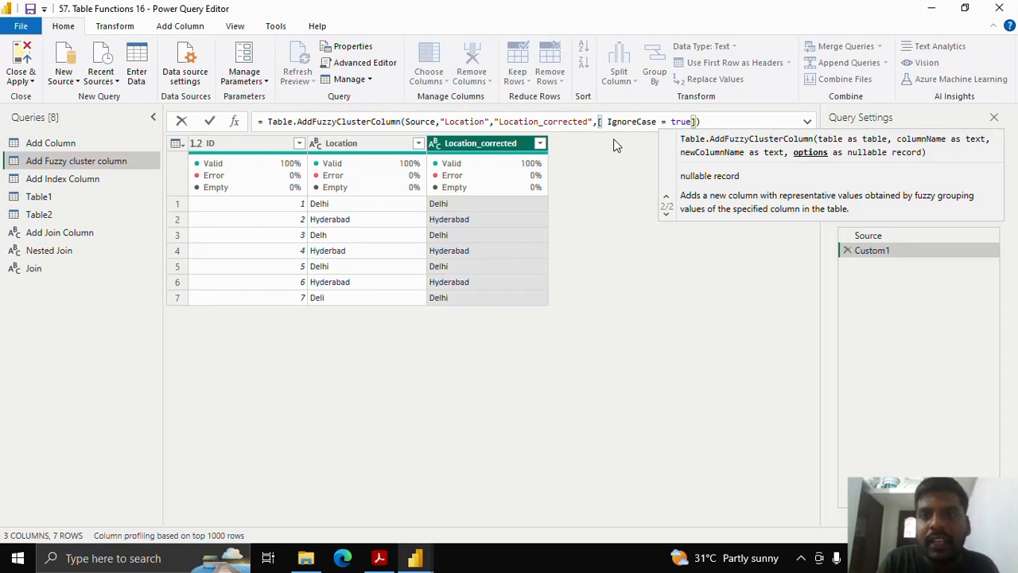
Add IgnoreSpace = true to the options record, apply the formula and review it in full
{"action": "type", "text": ", Ign"}
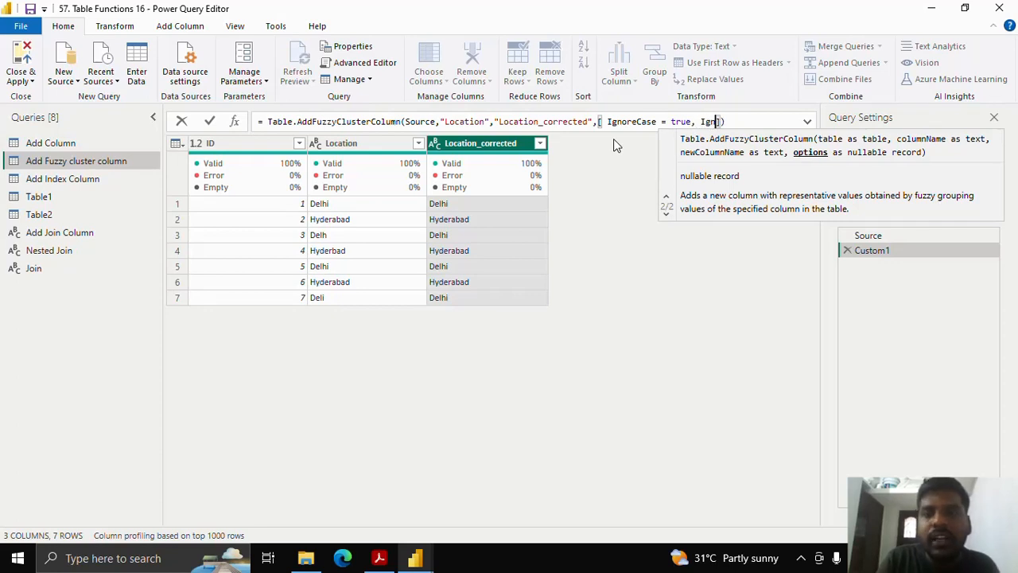
{"action": "type", "text": "oreSpace"}
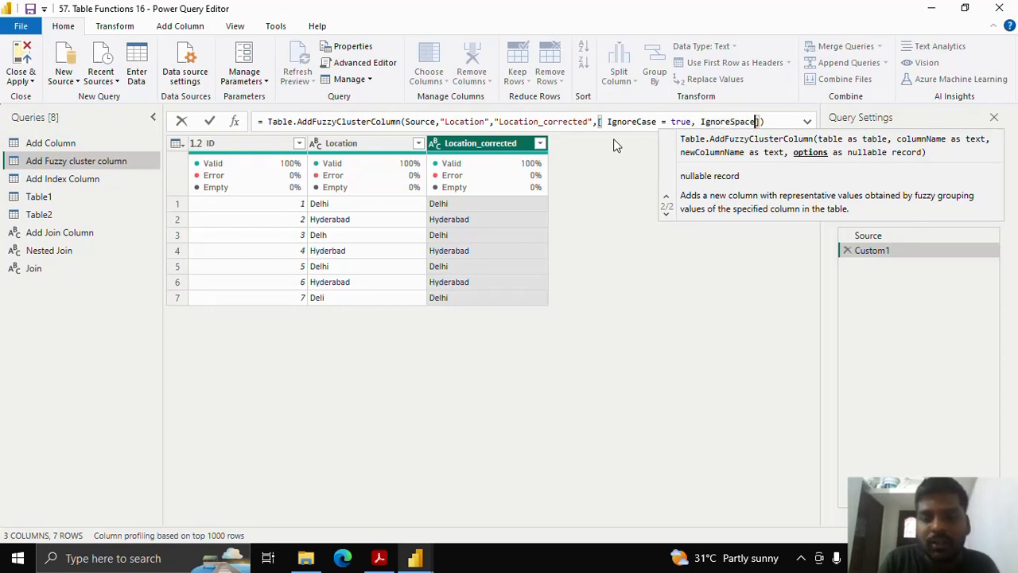
{"action": "type", "text": " = true"}
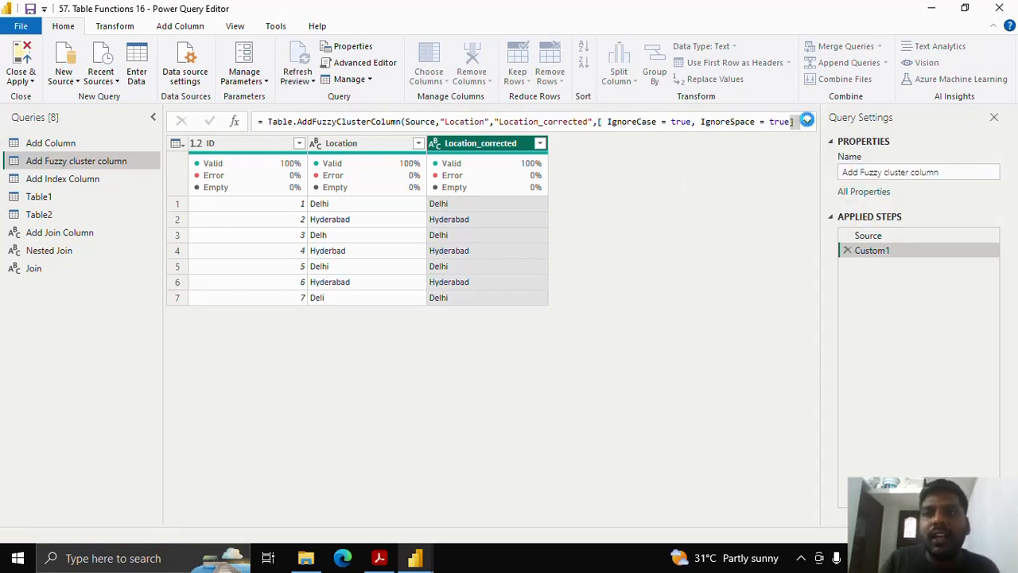
{"action": "left_click", "coordinate": [806, 124]}
{"action": "left_click", "coordinate": [323, 135]}
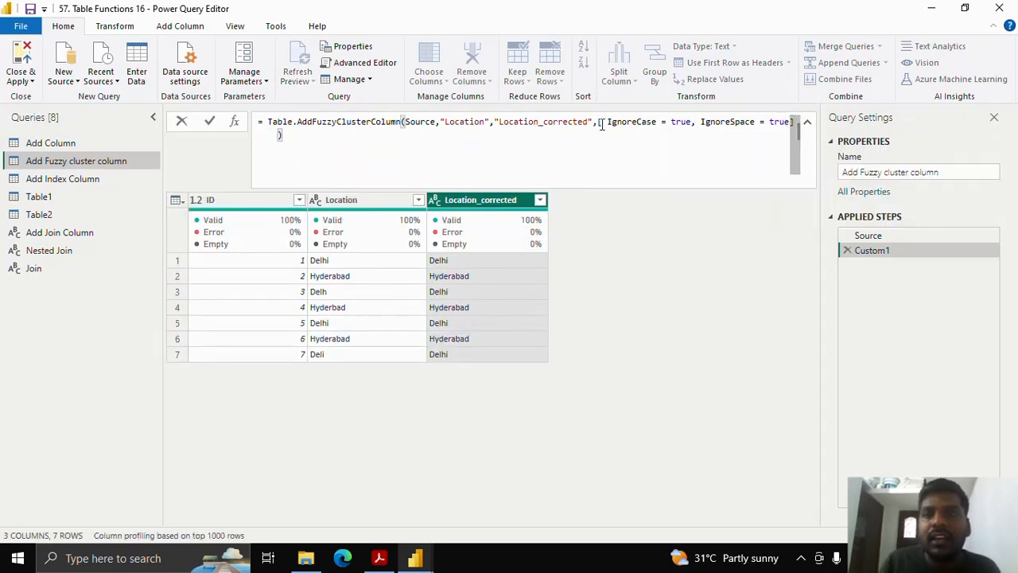
{"action": "left_click", "coordinate": [211, 124]}
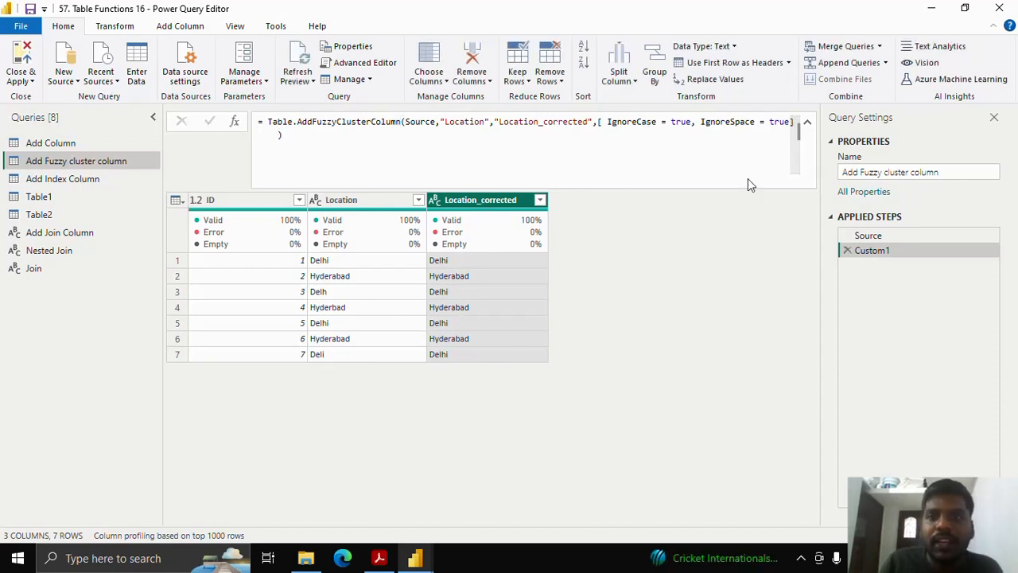
{"action": "left_click", "coordinate": [807, 125]}
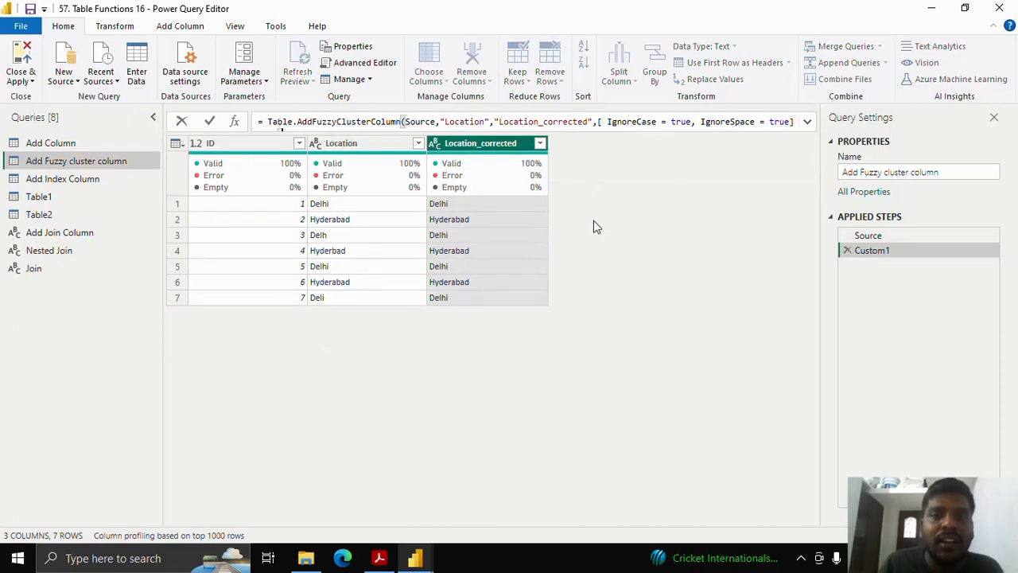
Add a custom step to the Add Index Column query and start its formula with the Table.AddIndexColumn function
{"action": "left_click", "coordinate": [121, 178]}
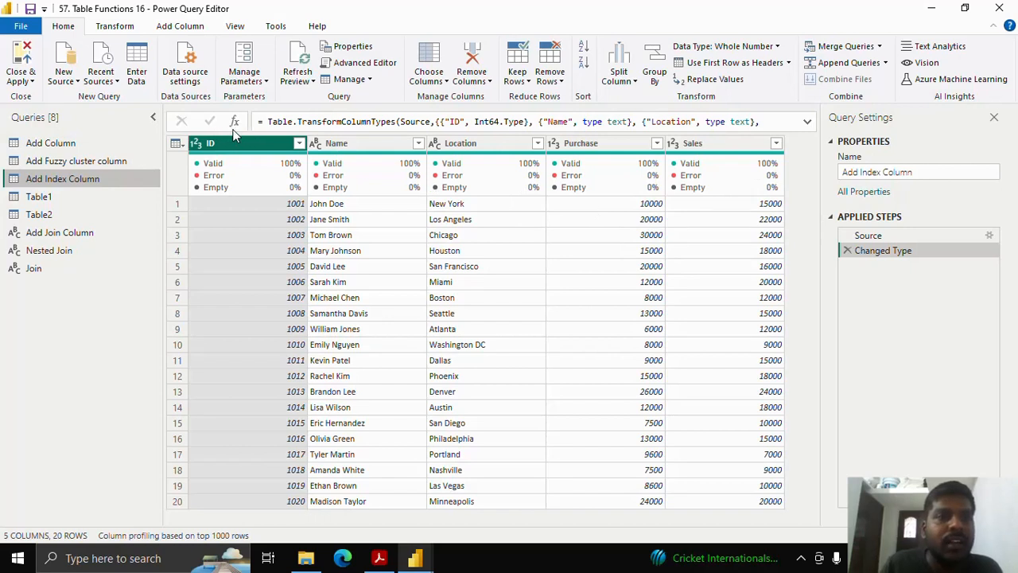
{"action": "left_click", "coordinate": [234, 122]}
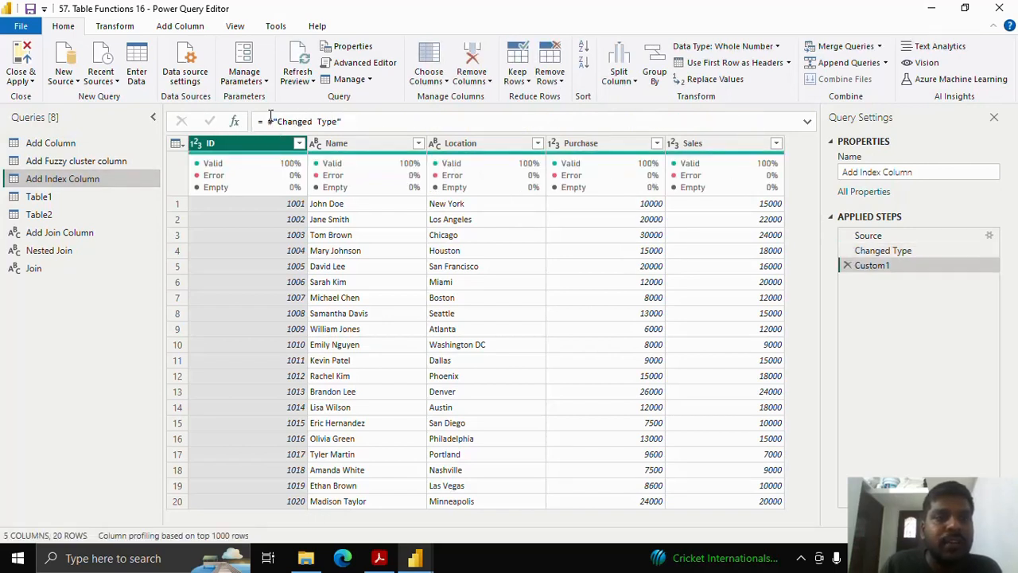
{"action": "left_click_drag", "start_coordinate": [268, 122], "coordinate": [427, 125]}
{"action": "type", "text": "Tab"}
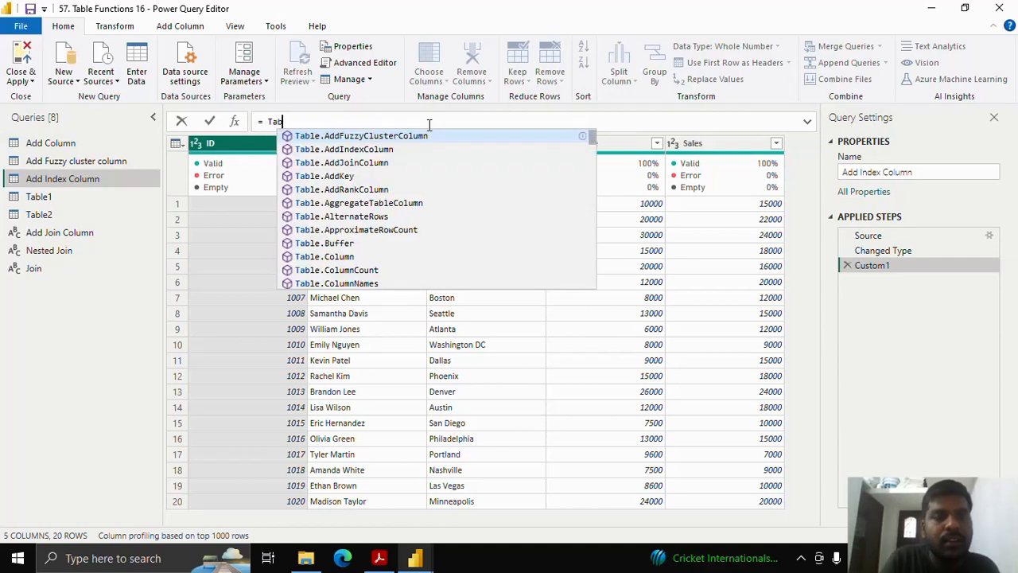
{"action": "type", "text": "le.A"}
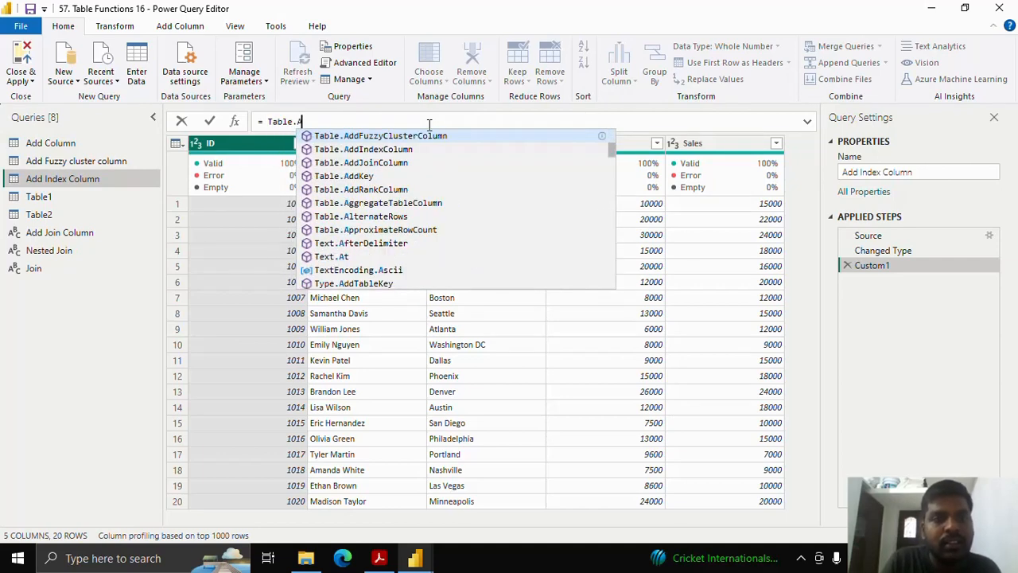
{"action": "type", "text": "ddInd"}
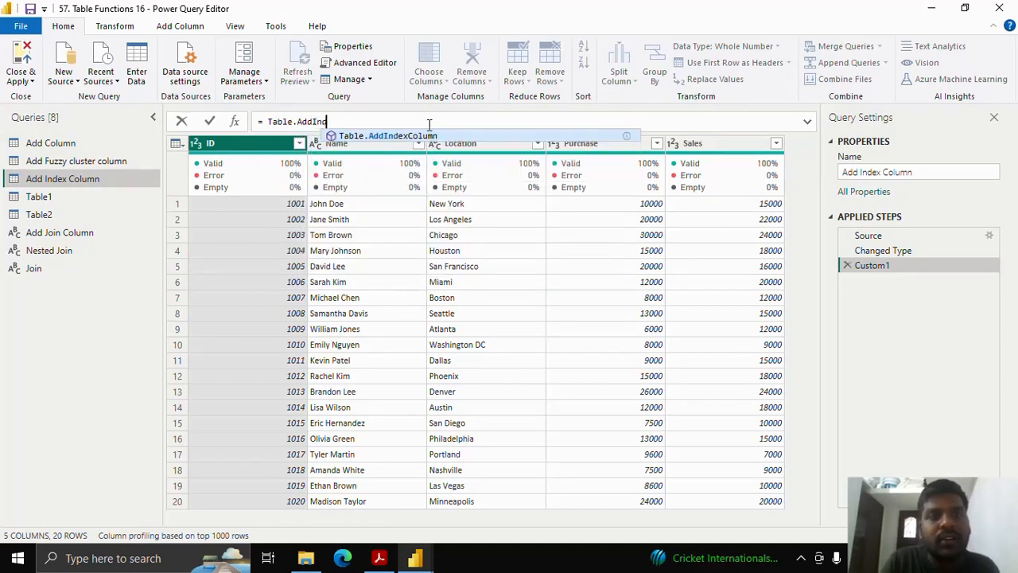
{"action": "type", "text": "exColu"}
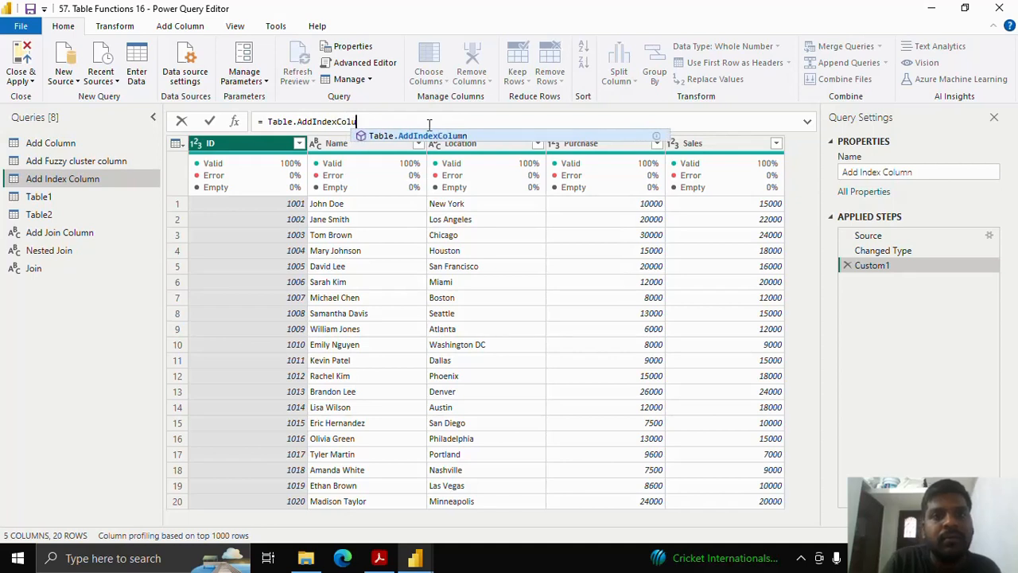
{"action": "type", "text": "mn("}
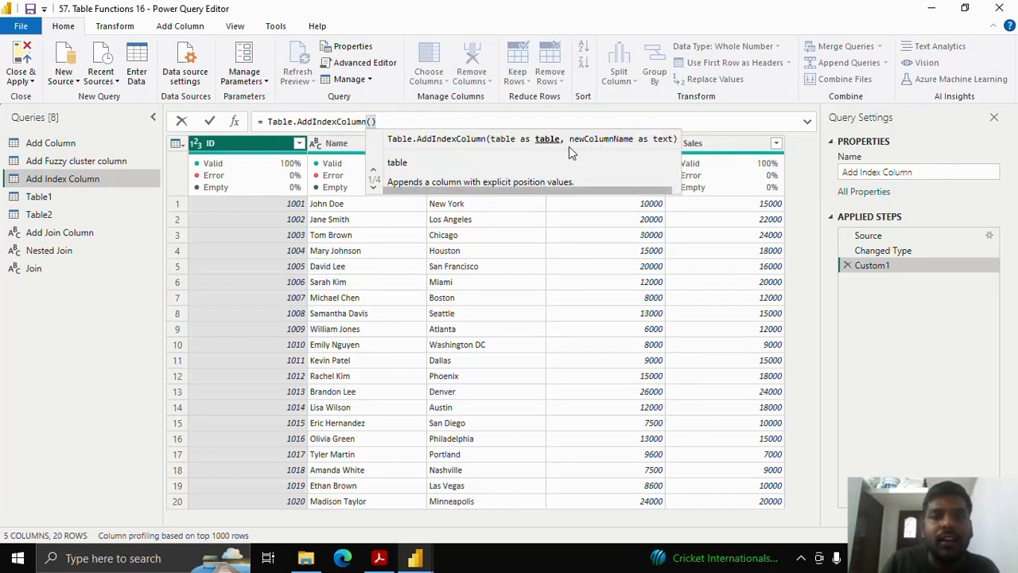
Supply #"Changed Type" as the table and "IndexColumn" as the new column name in the Table.AddIndexColumn formula
{"action": "type", "text": "#"}
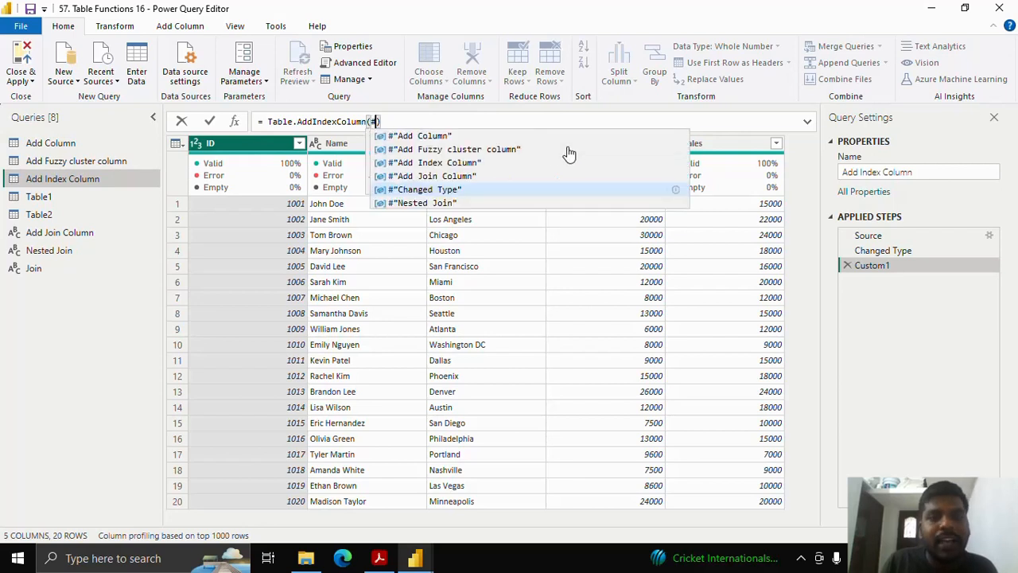
{"action": "left_click", "coordinate": [438, 188]}
{"action": "type", "text": ","}
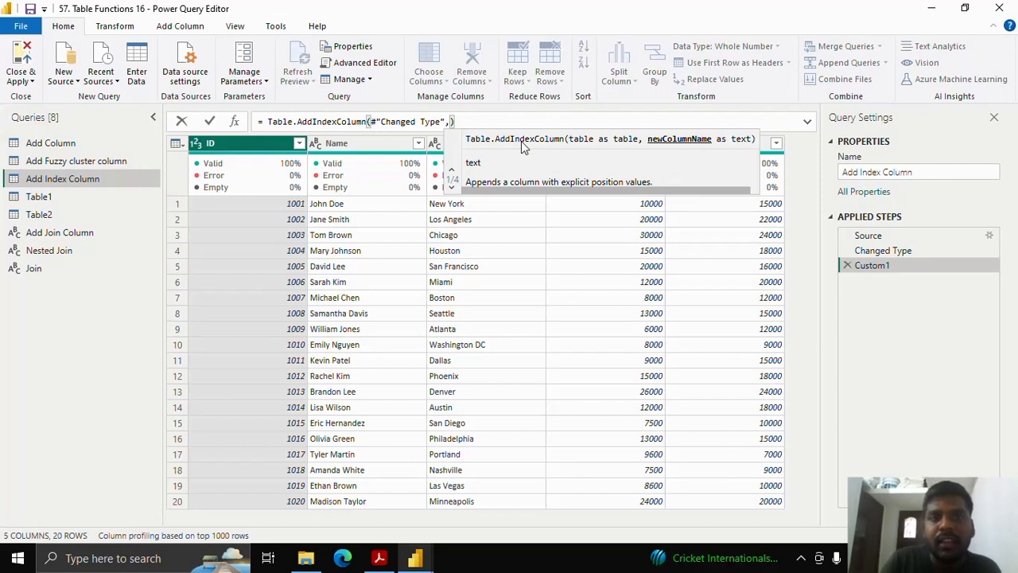
{"action": "type", "text": "\"Index"}
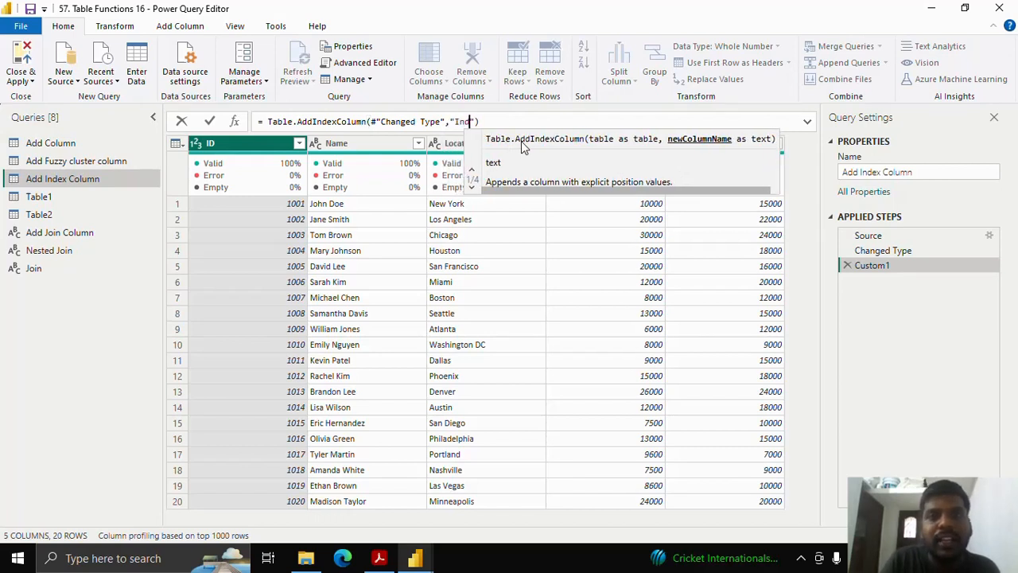
{"action": "type", "text": "Column"}
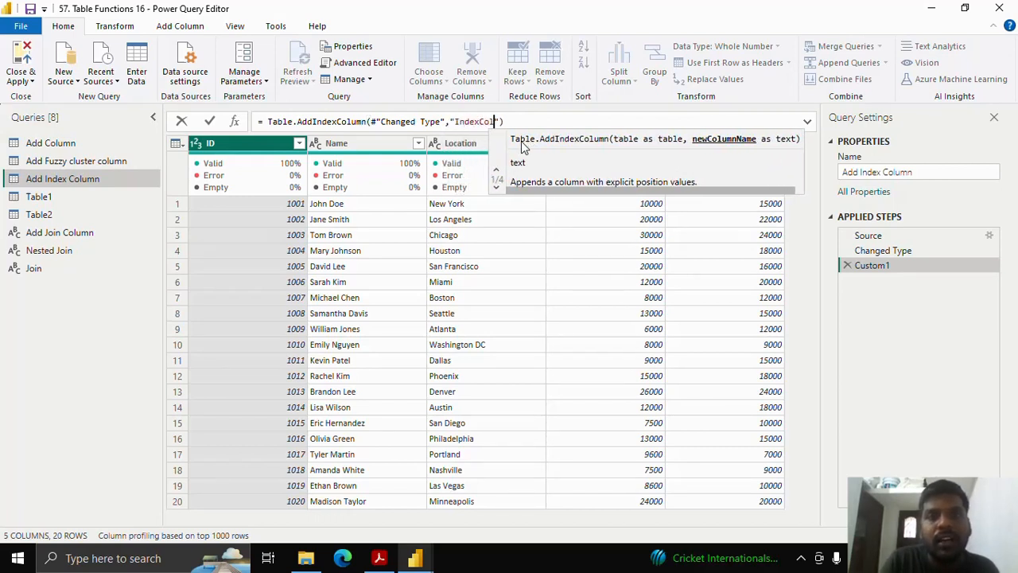
{"action": "type", "text": "\""}
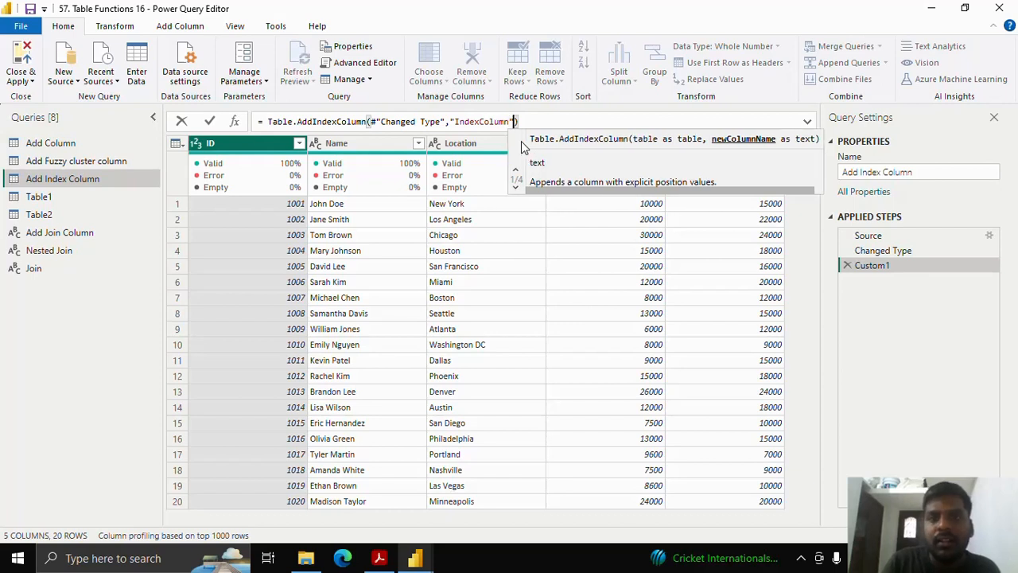
Set the index's initial value to 1, increment to 1 and column type to Int64.Type, apply the formula and review the new column
{"action": "type", "text": ","}
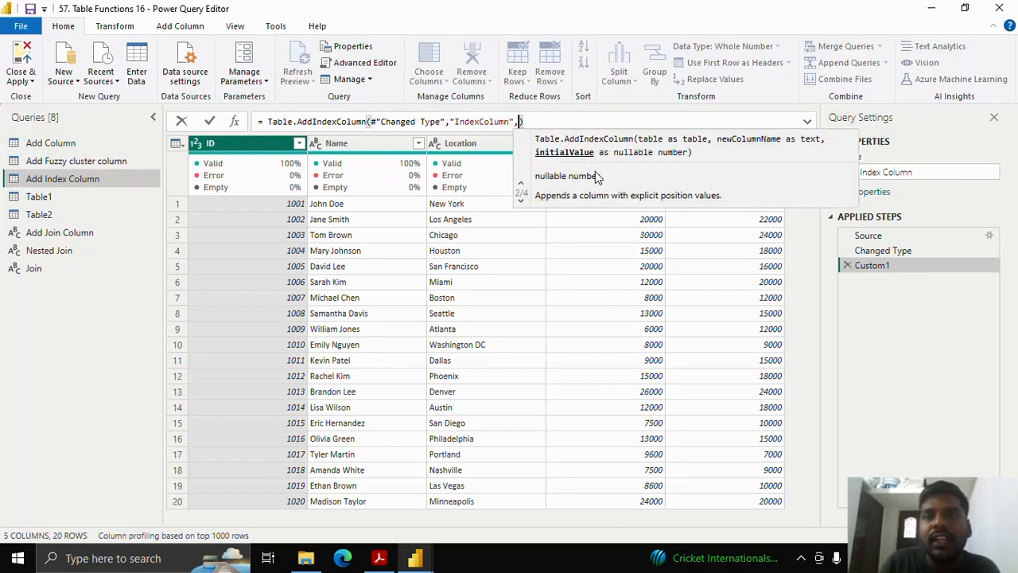
{"action": "type", "text": "1,"}
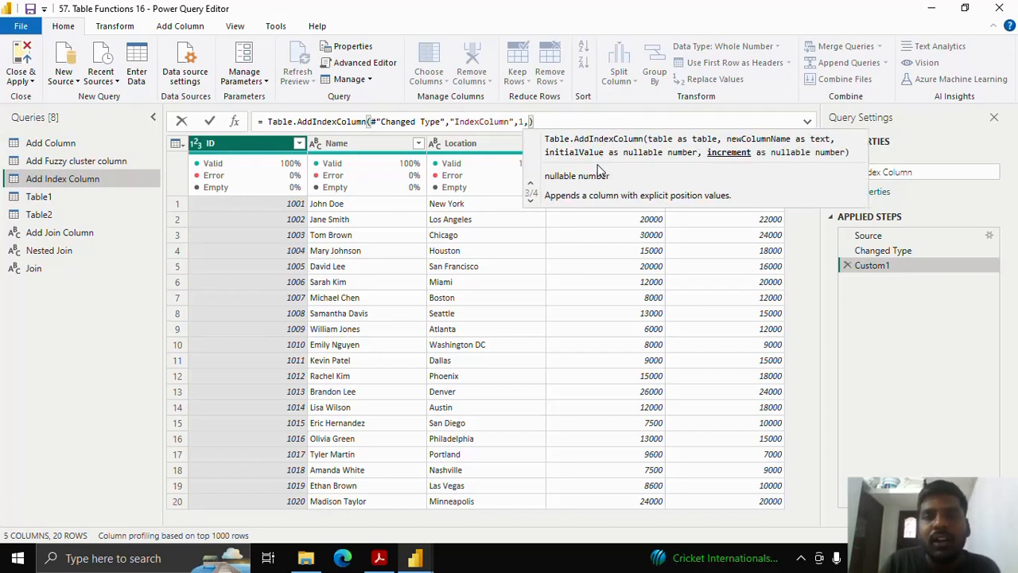
{"action": "type", "text": "1"}
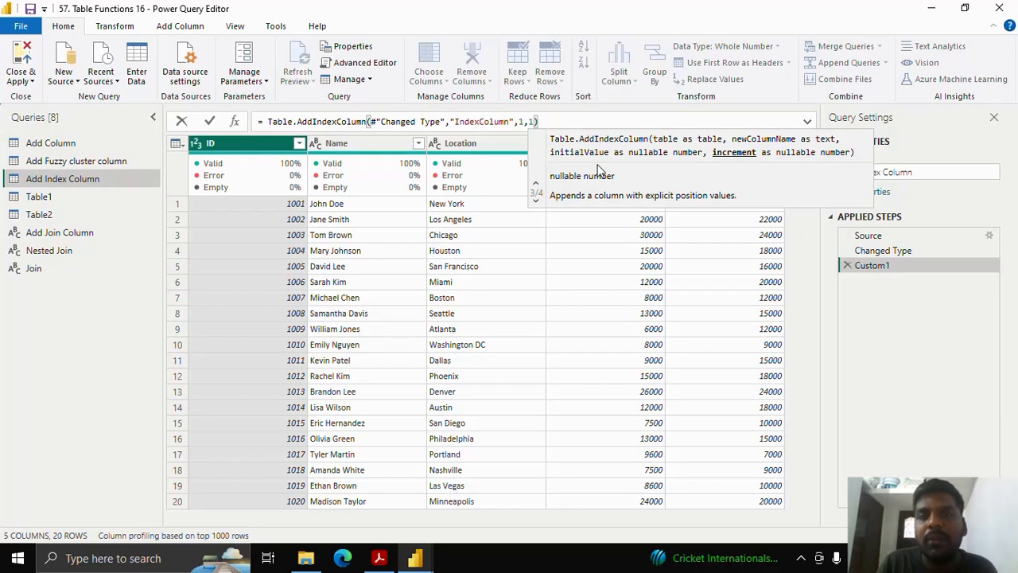
{"action": "type", "text": ","}
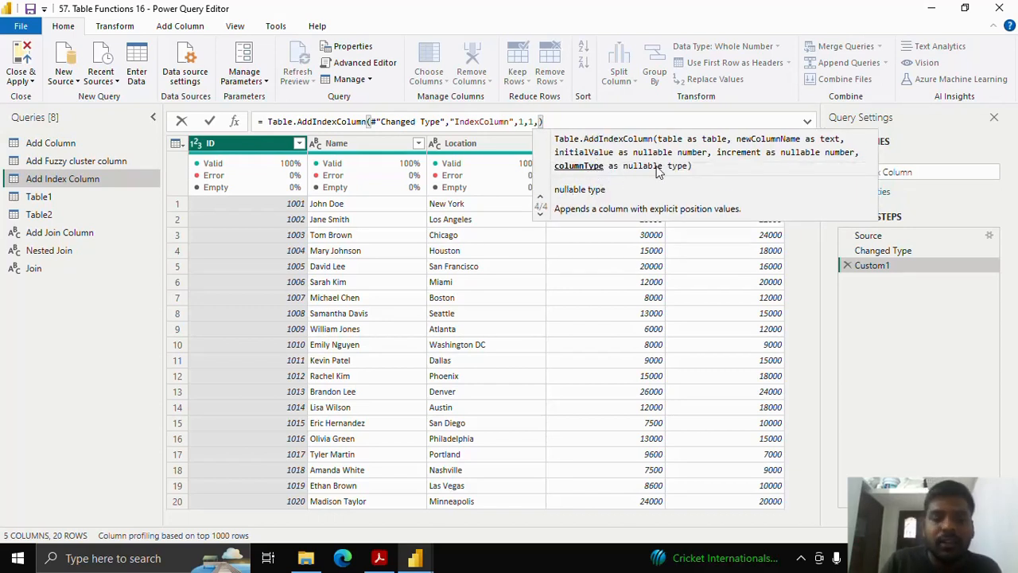
{"action": "type", "text": "Int"}
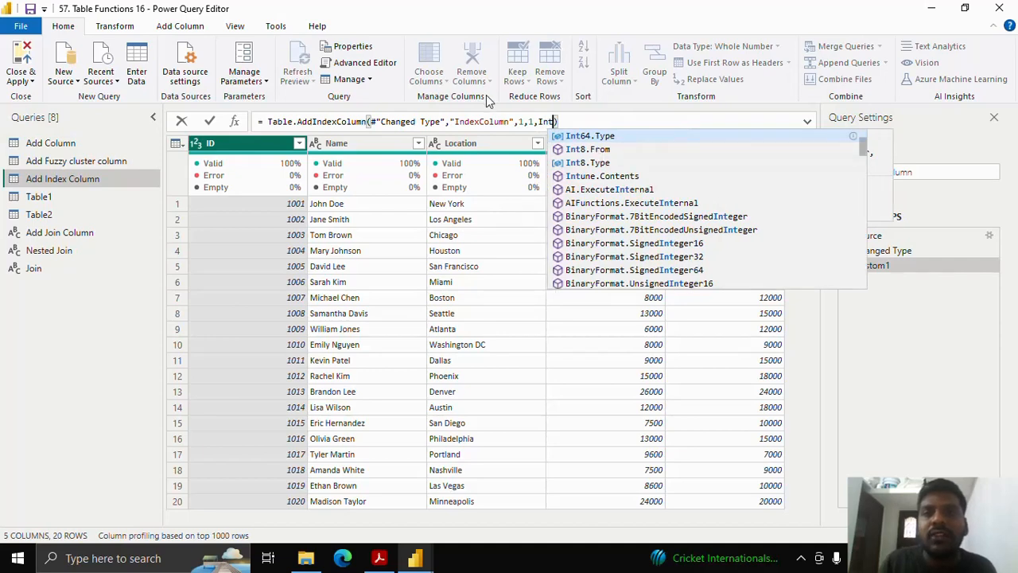
{"action": "left_click", "coordinate": [593, 138]}
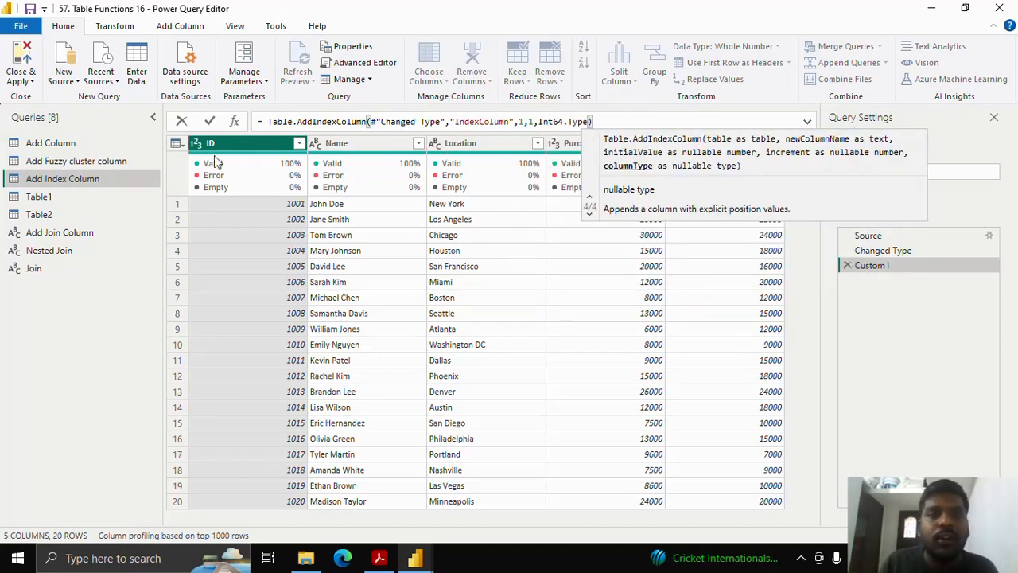
{"action": "left_click", "coordinate": [211, 122]}
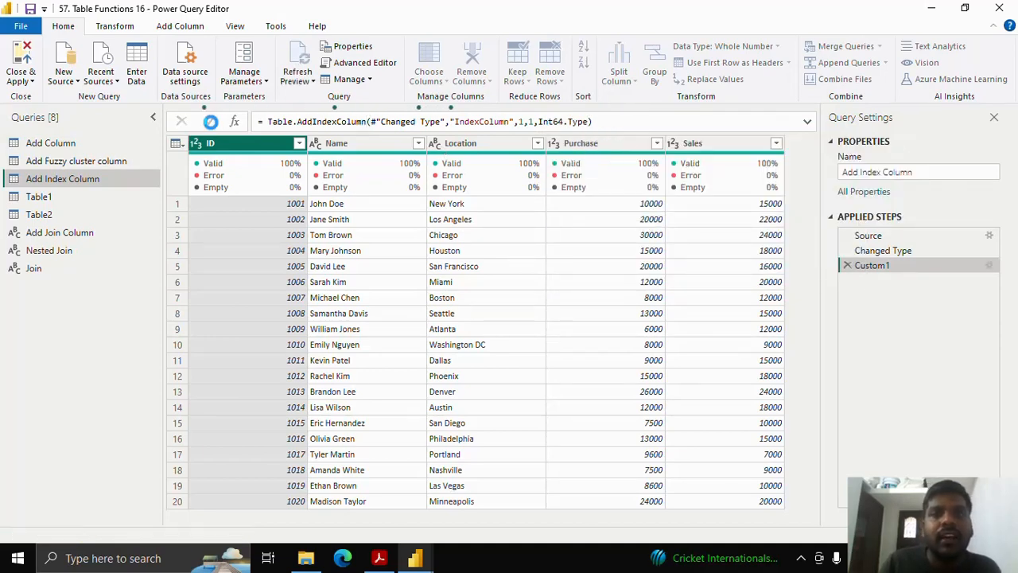
{"action": "left_click_drag", "start_coordinate": [630, 520], "coordinate": [740, 535]}
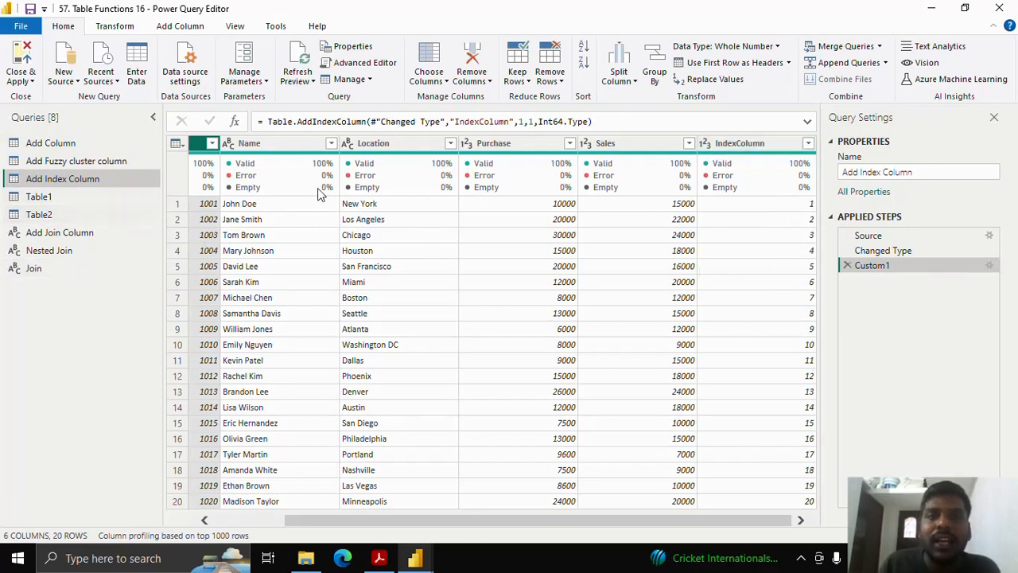
Compare the columns of the Table1 and Table2 queries, checking the ID key shared by both
{"action": "left_click", "coordinate": [96, 197]}
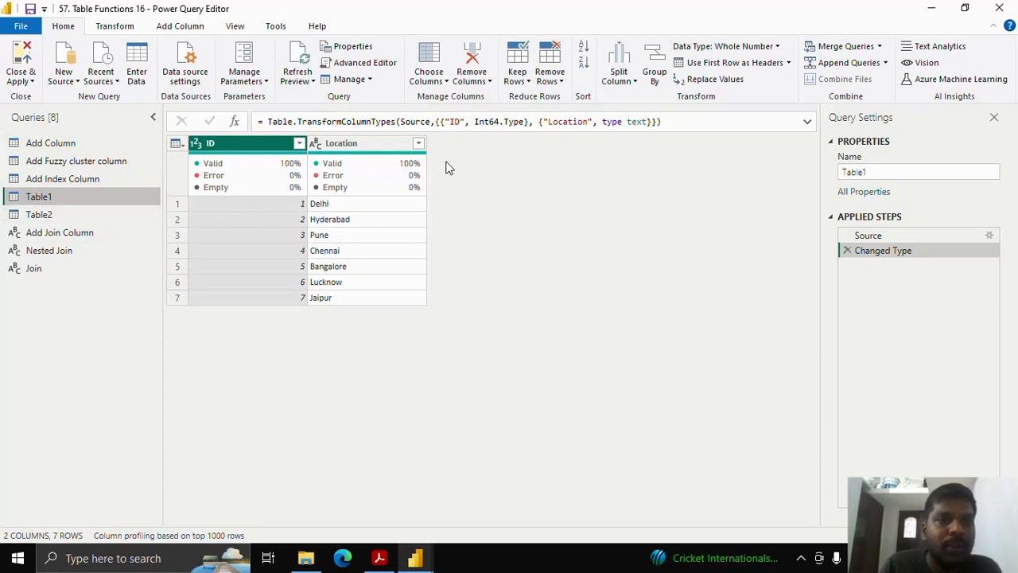
{"action": "left_click", "coordinate": [128, 220]}
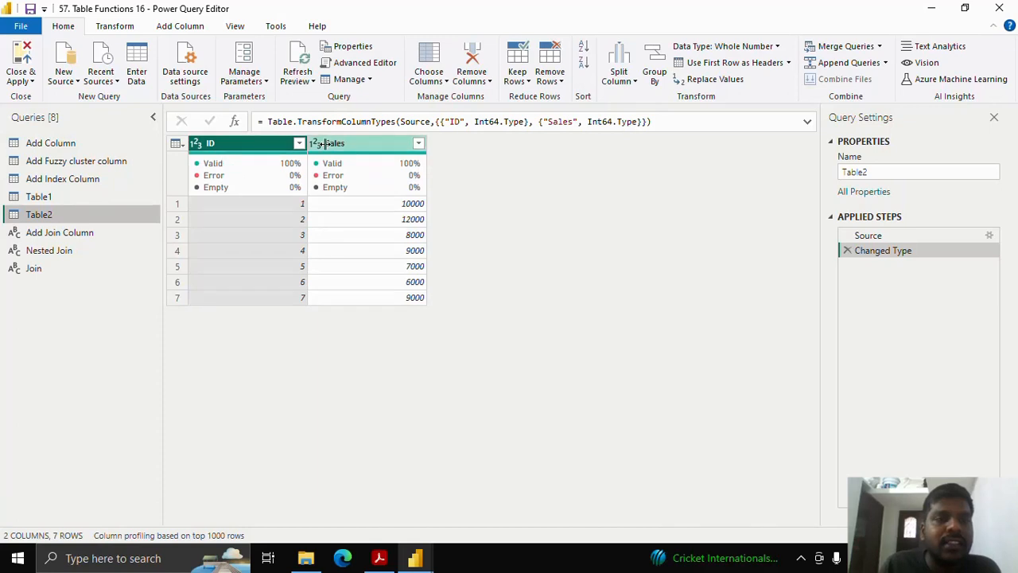
{"action": "left_click", "coordinate": [124, 199]}
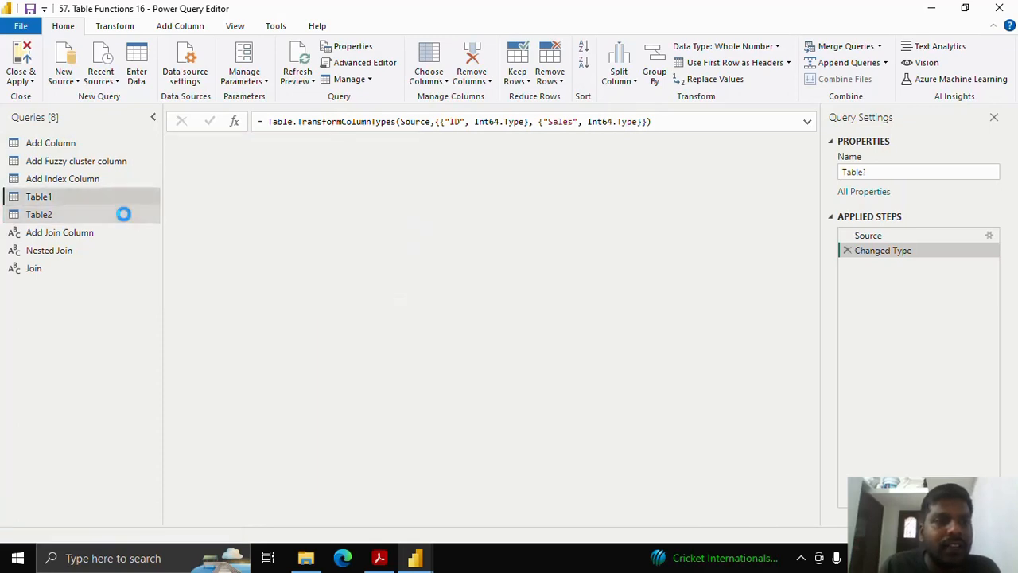
{"action": "left_click", "coordinate": [123, 215]}
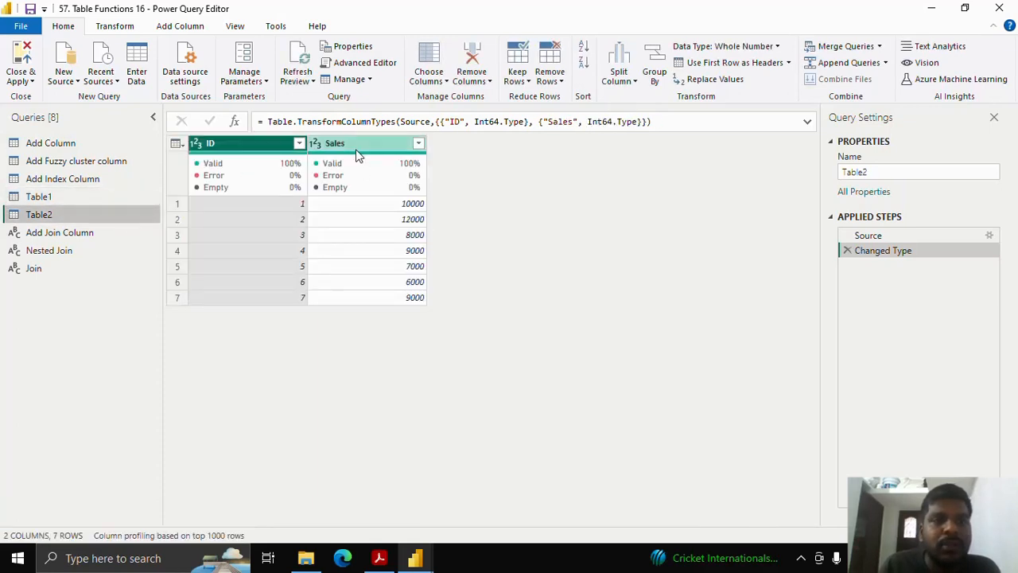
{"action": "left_click", "coordinate": [106, 197]}
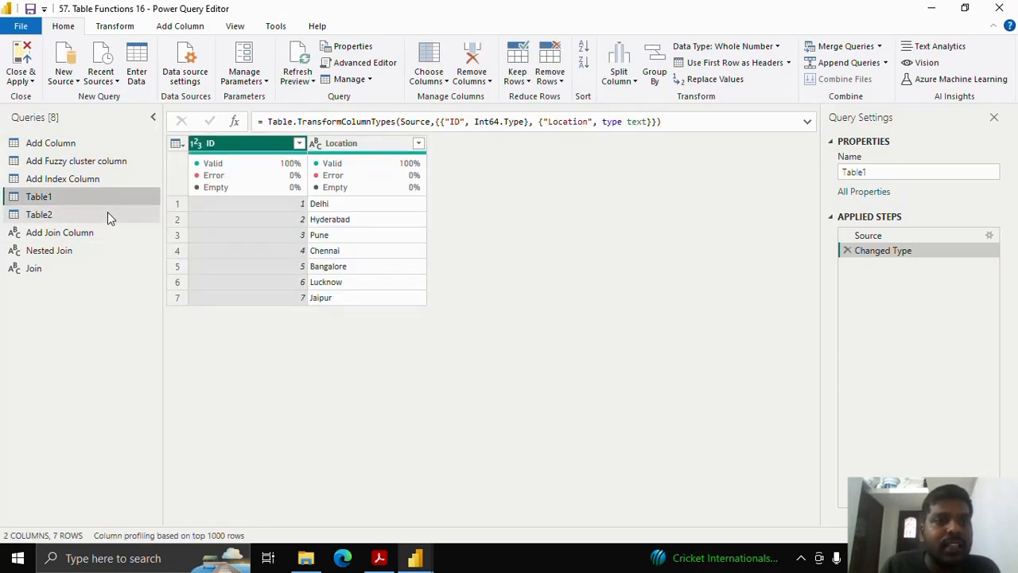
{"action": "left_click", "coordinate": [107, 212]}
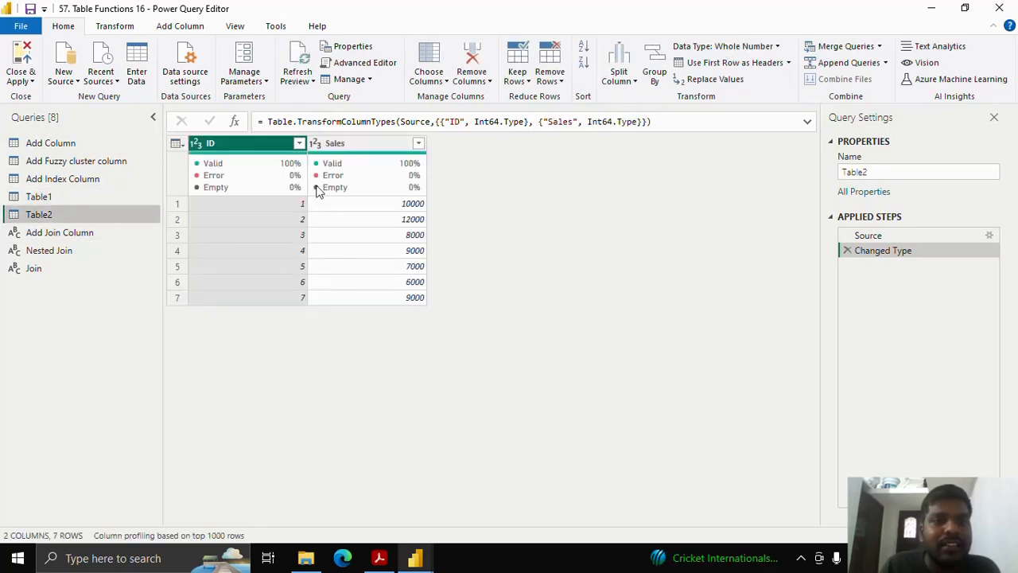
Start the formula of the empty Add Join Column query with the Table.AddJoinColumn function
{"action": "left_click", "coordinate": [97, 233]}
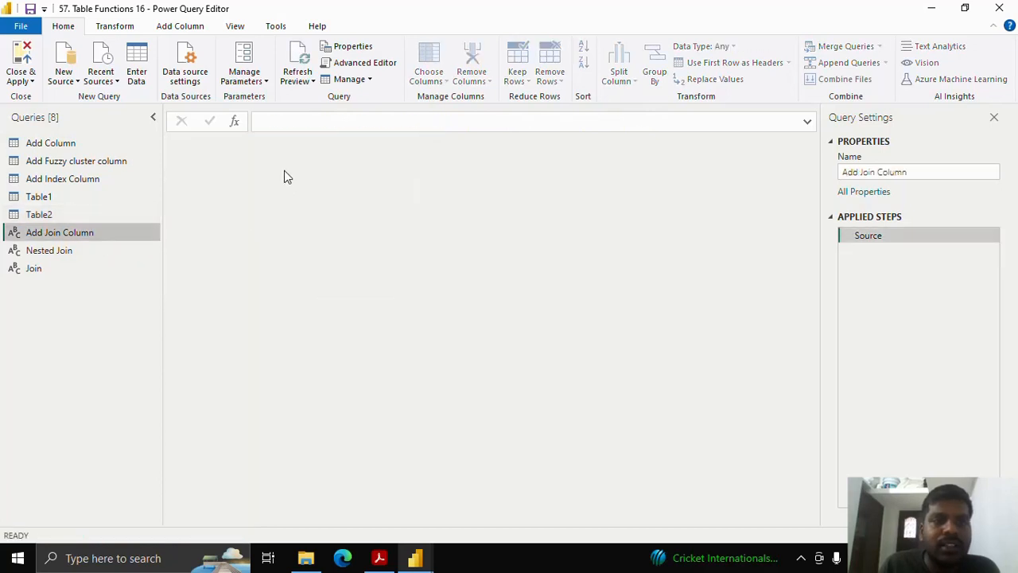
{"action": "left_click", "coordinate": [283, 121]}
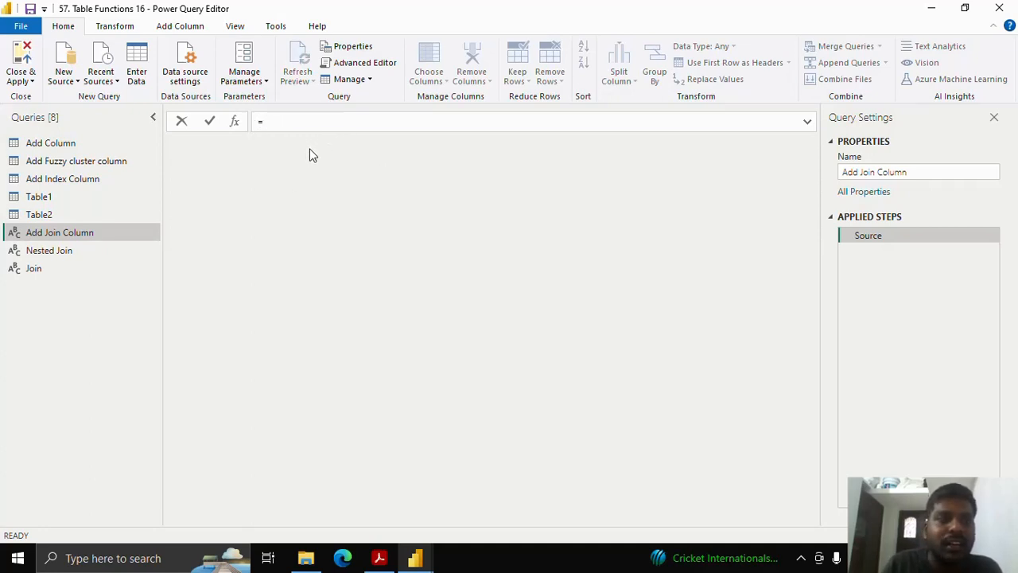
{"action": "type", "text": "Tabl"}
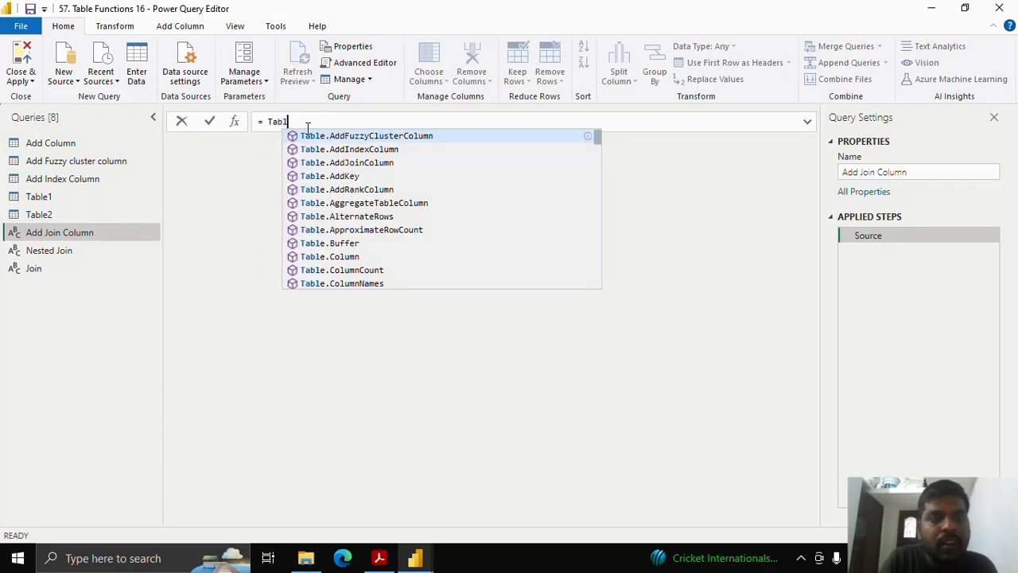
{"action": "type", "text": "e.A"}
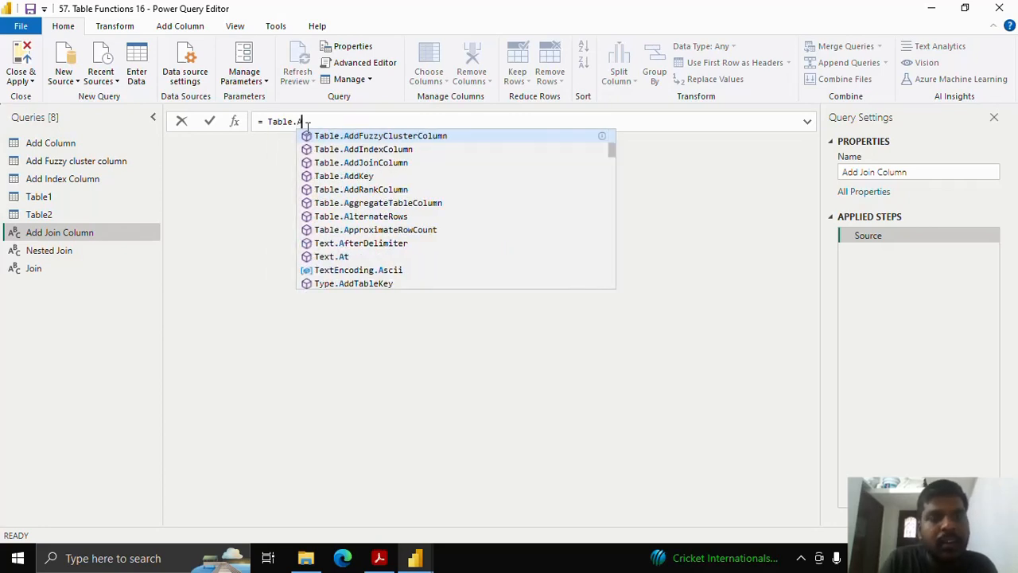
{"action": "type", "text": "ddJoin"}
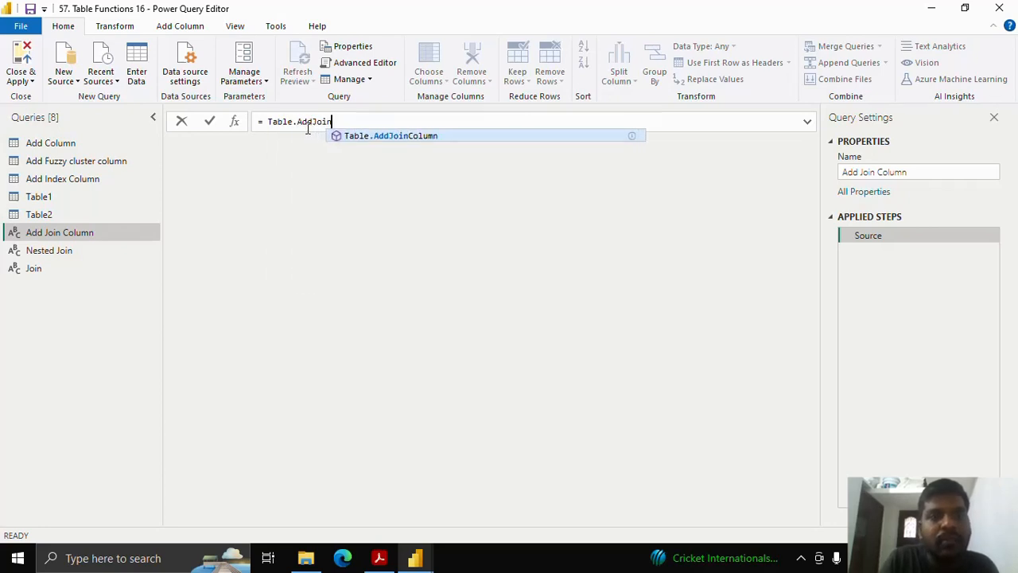
{"action": "type", "text": "Column("}
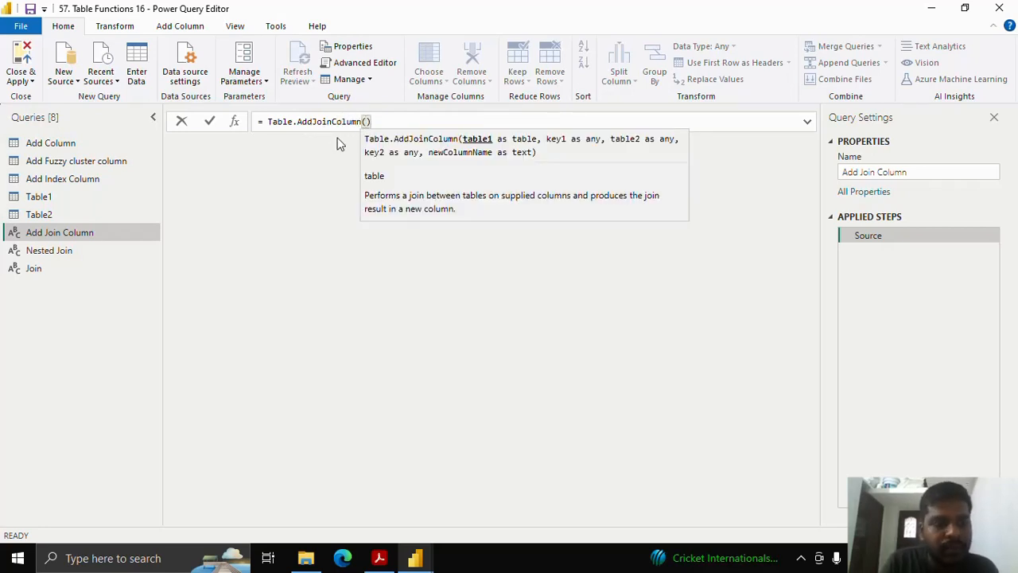
Supply #"Table1" as the first table and "ID" as its key in the Table.AddJoinColumn formula
{"action": "type", "text": "#"}
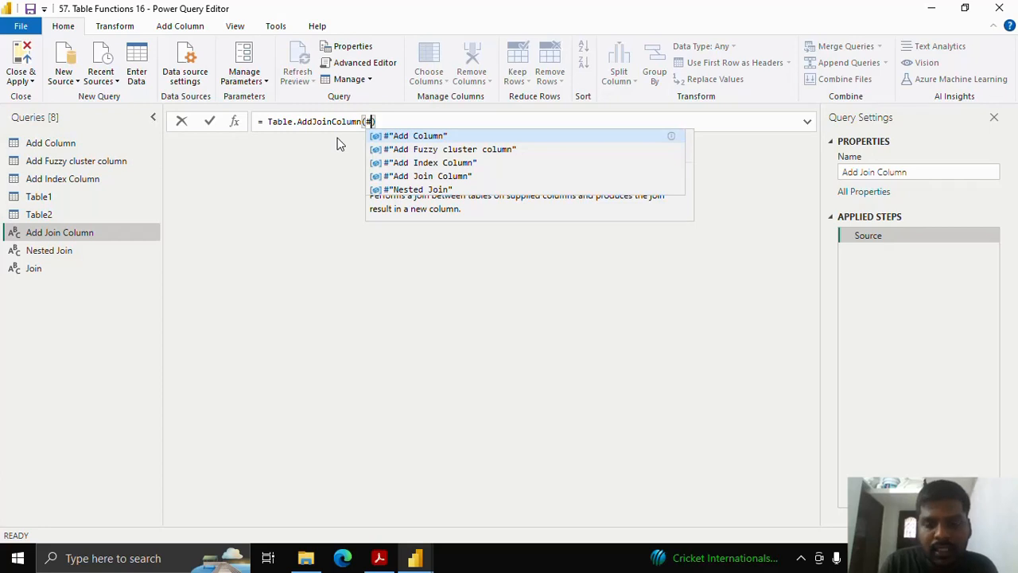
{"action": "type", "text": "\"Table"}
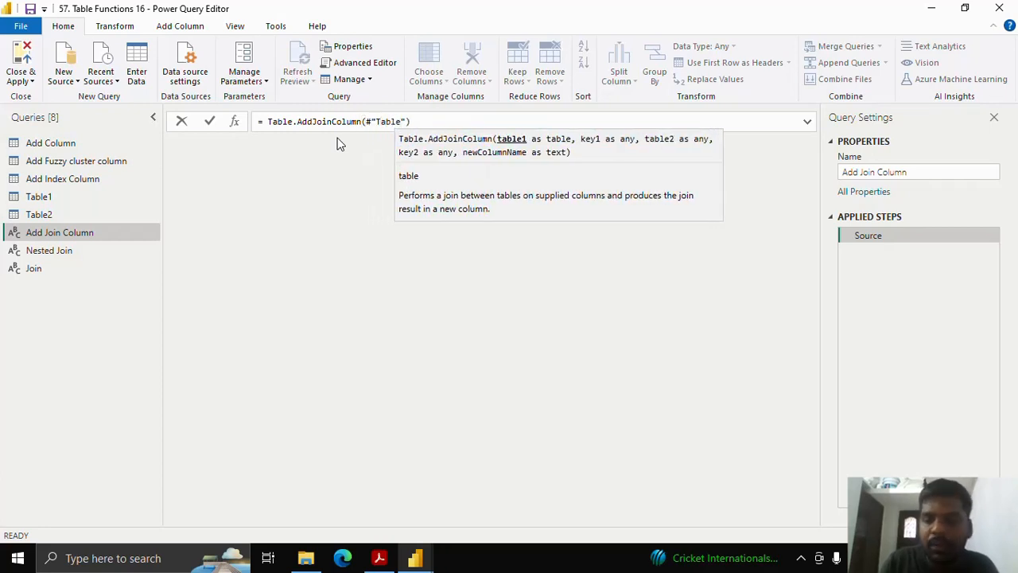
{"action": "type", "text": "1"}
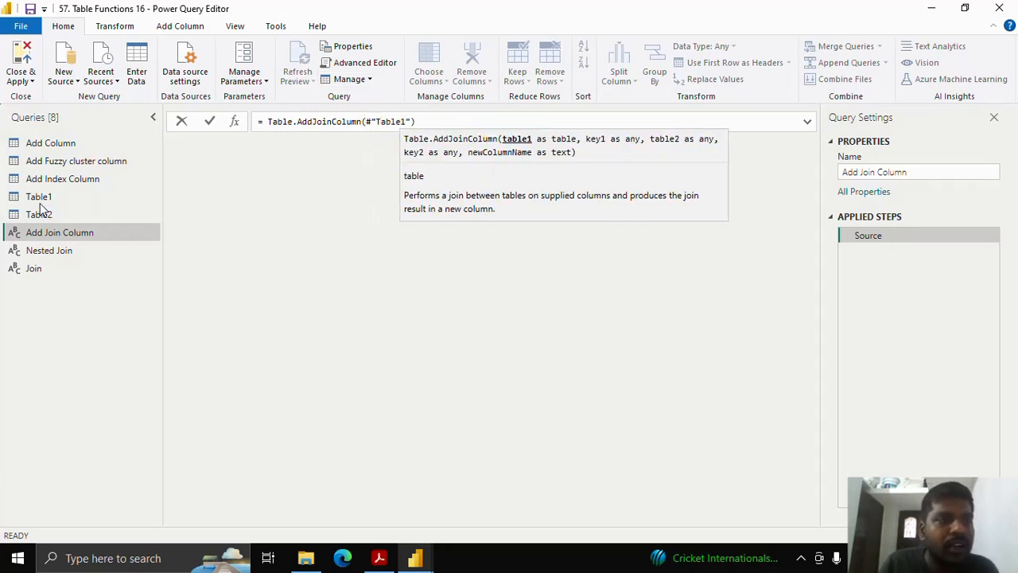
{"action": "left_click", "coordinate": [412, 121]}
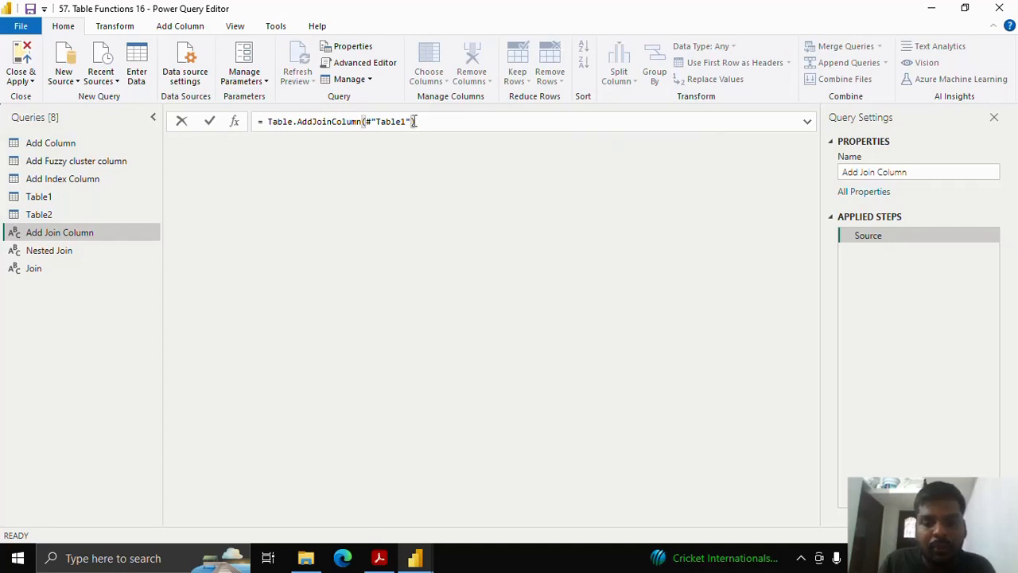
{"action": "type", "text": ",\""}
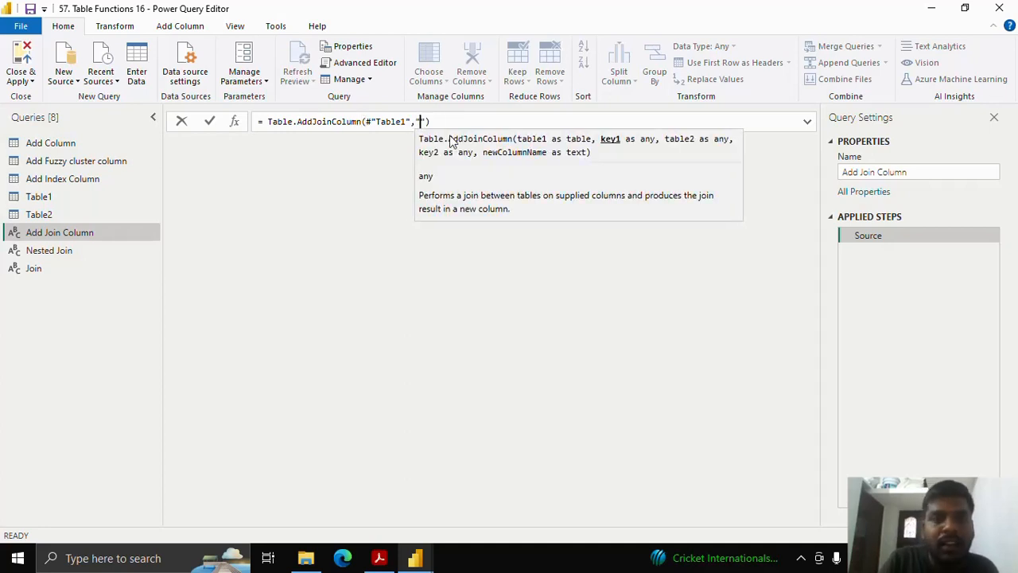
{"action": "type", "text": "ID"}
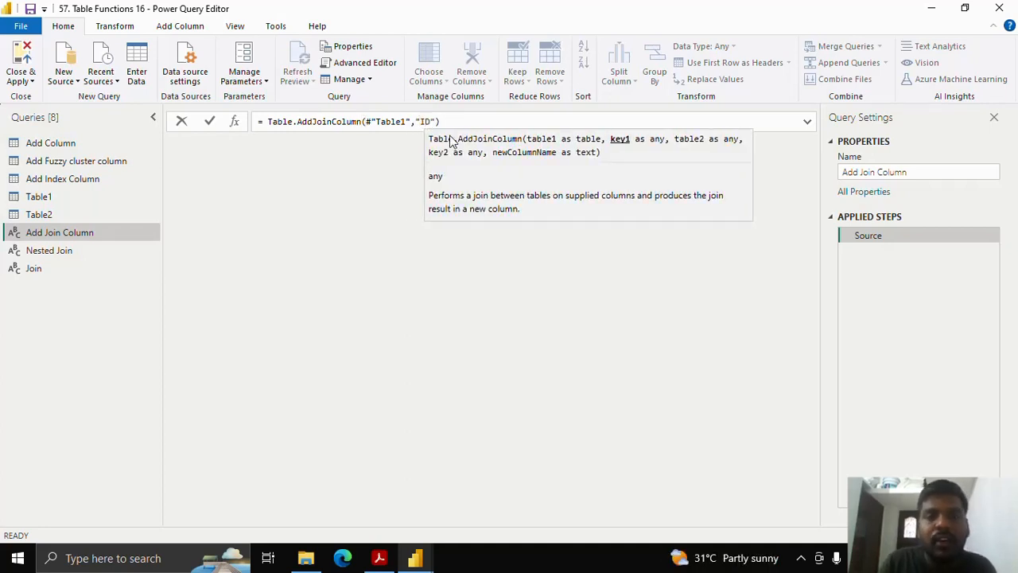
{"action": "type", "text": "\","}
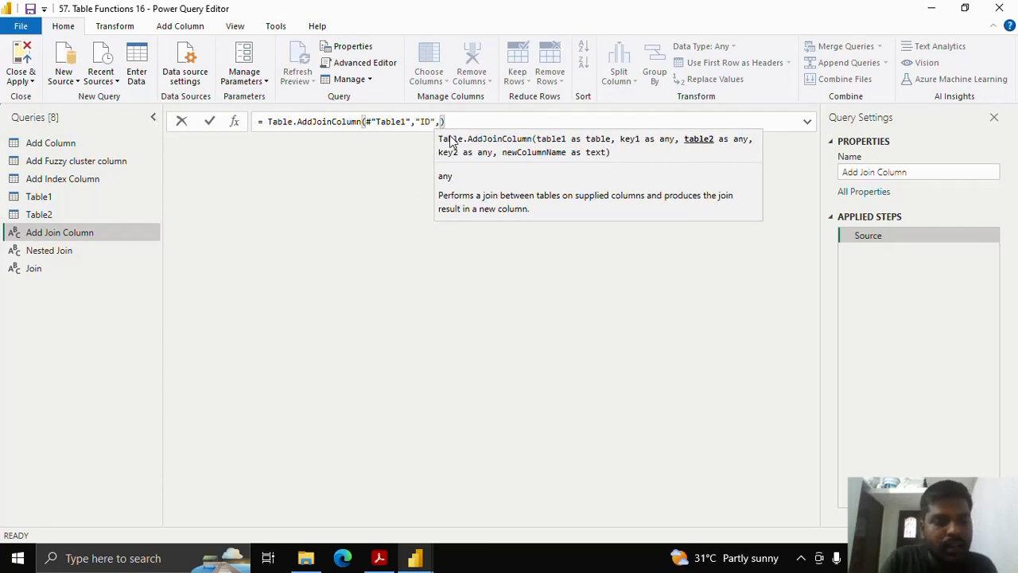
Complete the Table.AddJoinColumn formula with #"Table2" as second table, "ID" as its key and "Sales" as new column name, and apply it
{"action": "type", "text": "#"}
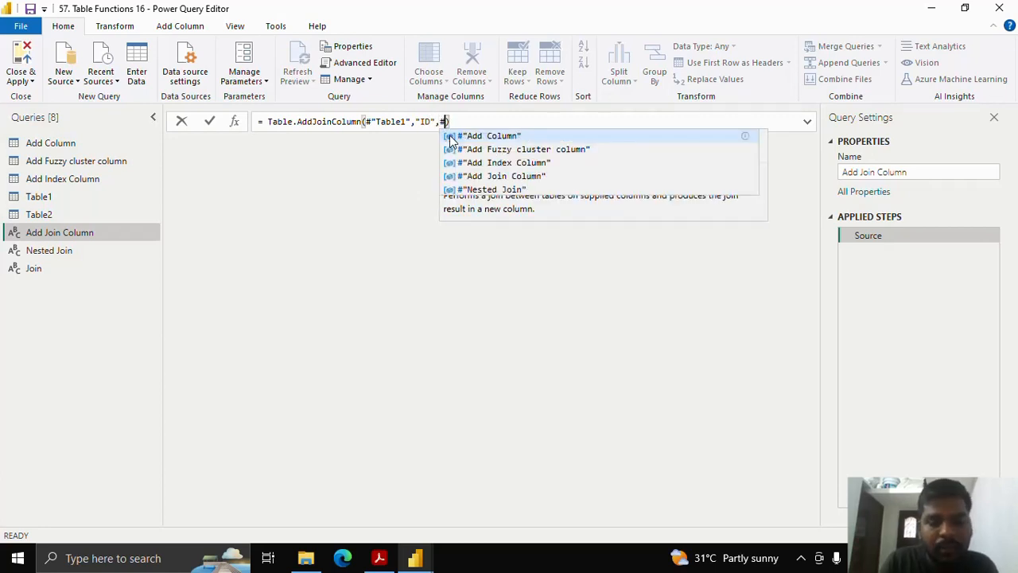
{"action": "type", "text": "\"Table"}
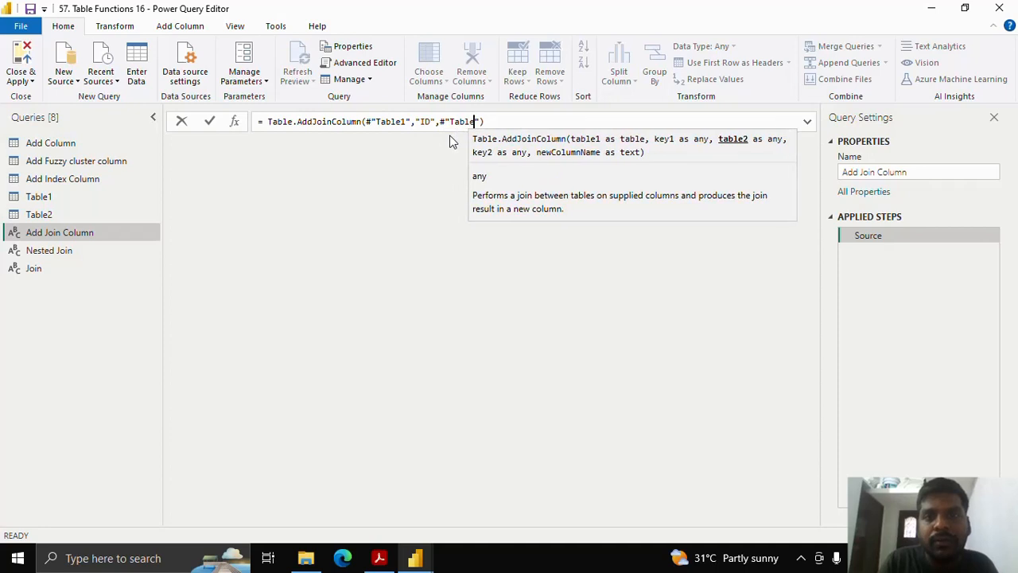
{"action": "type", "text": "2\","}
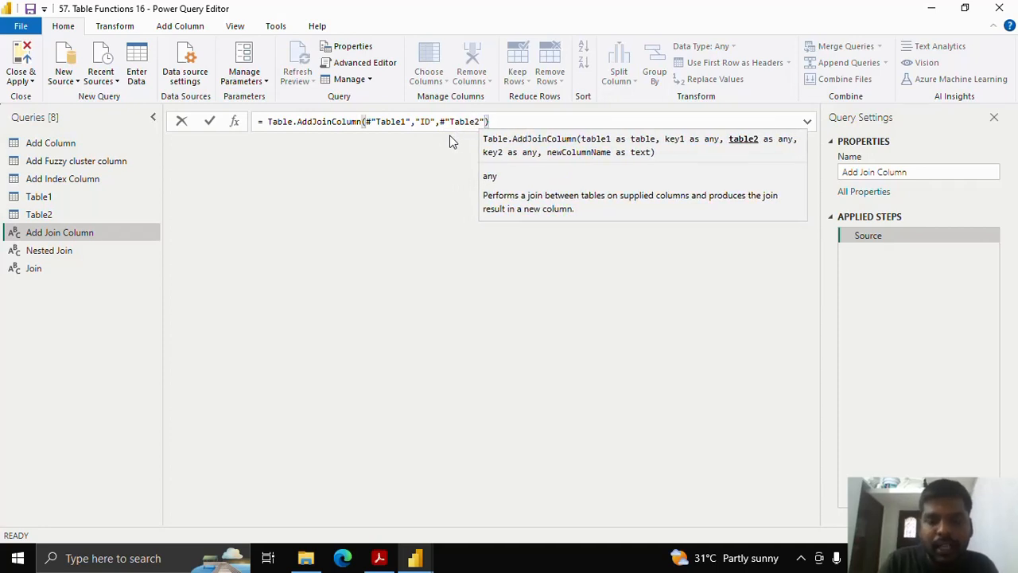
{"action": "type", "text": "\"I"}
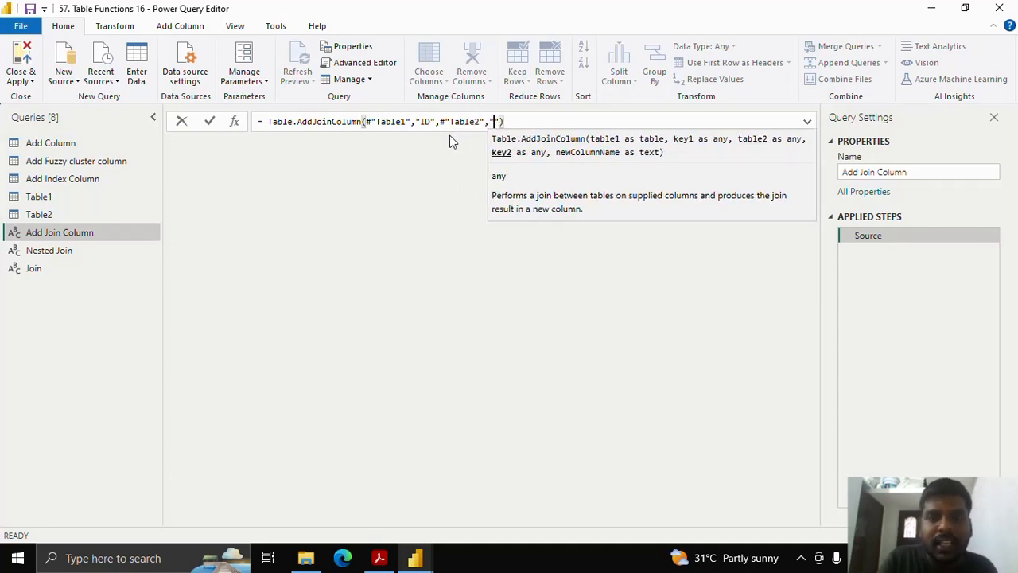
{"action": "type", "text": "D\""}
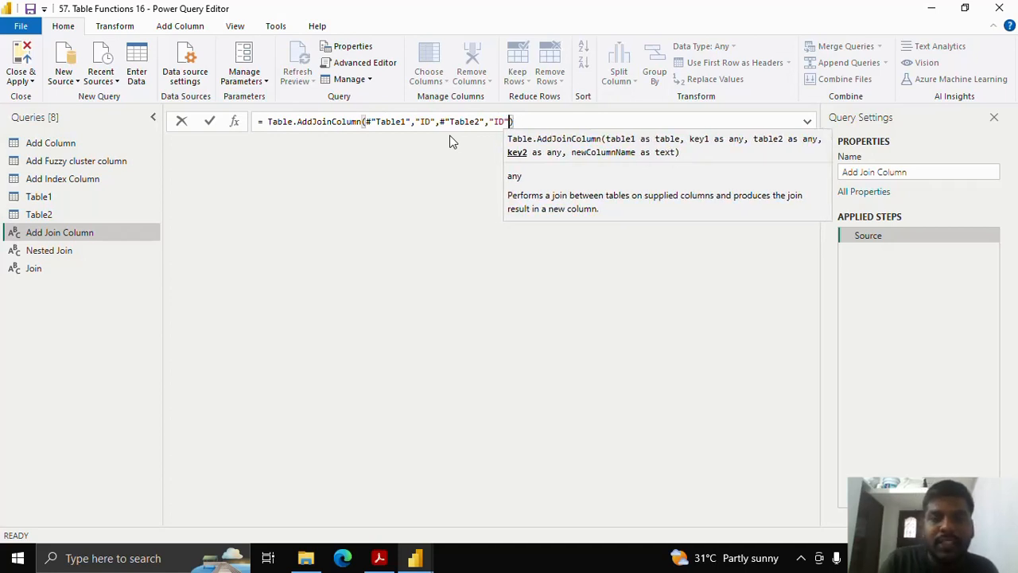
{"action": "type", "text": ","}
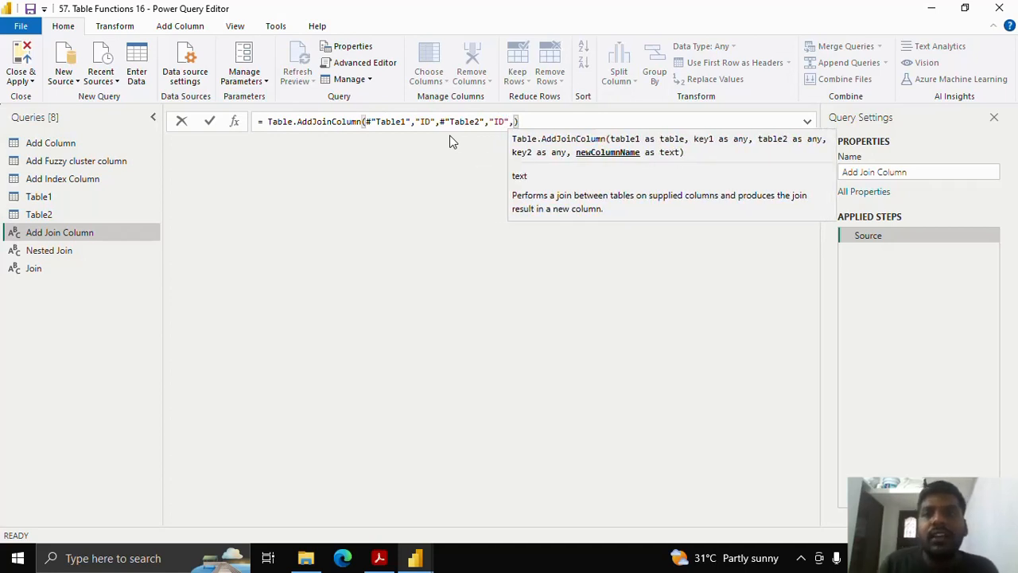
{"action": "type", "text": "\"Sales"}
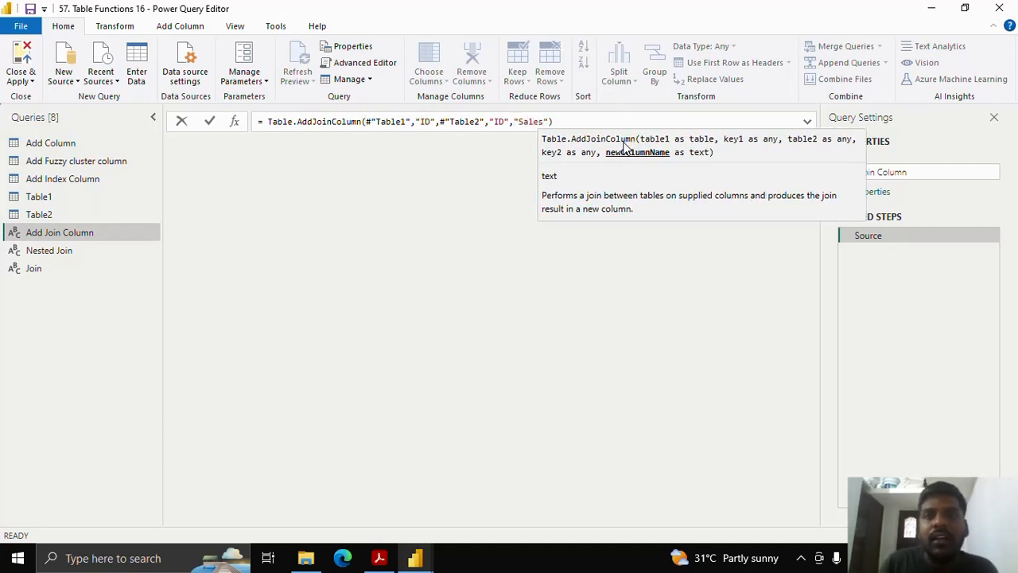
{"action": "left_click", "coordinate": [210, 122]}
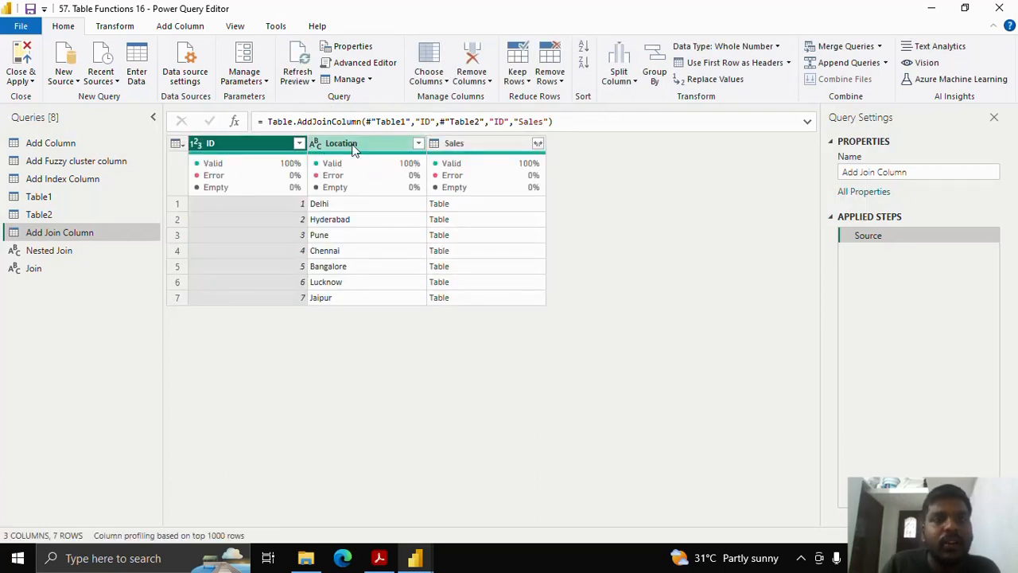
Preview the nested tables in the Sales column for the Delhi, Hyderabad, Pune and Chennai rows, enlarging the preview area
{"action": "left_click", "coordinate": [499, 148]}
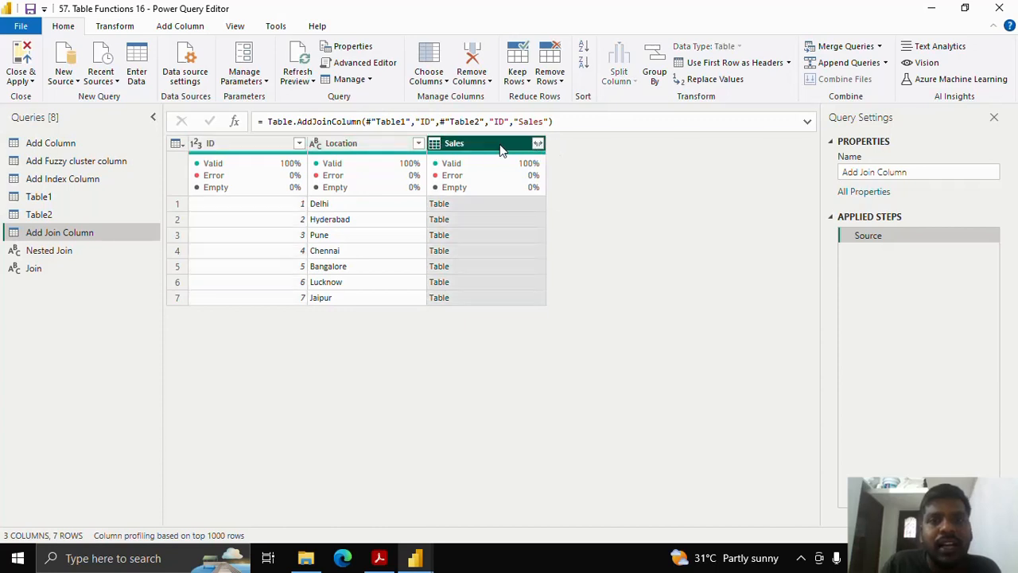
{"action": "left_click", "coordinate": [499, 203]}
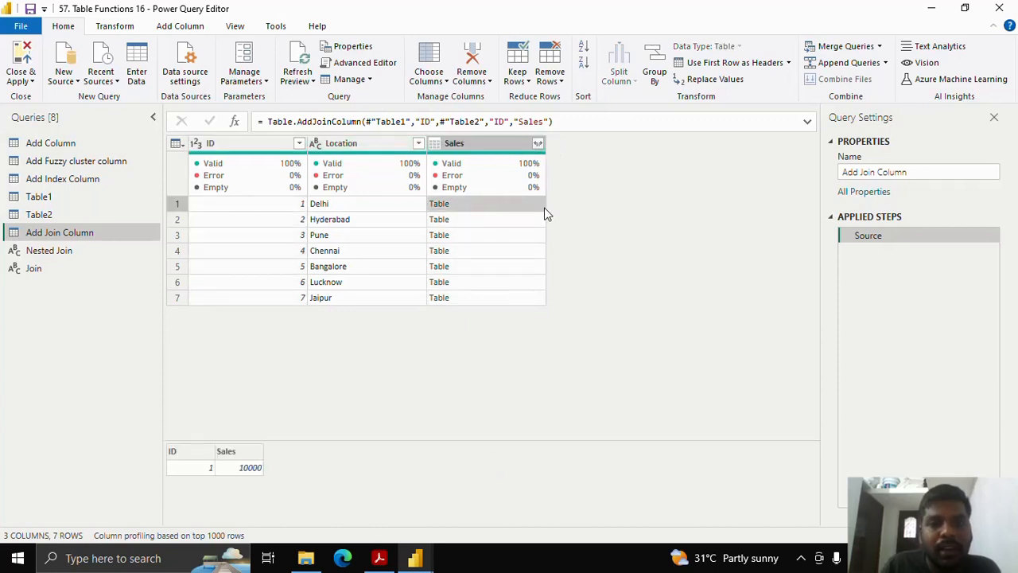
{"action": "left_click", "coordinate": [495, 219]}
{"action": "left_click", "coordinate": [484, 238]}
{"action": "left_click", "coordinate": [484, 252]}
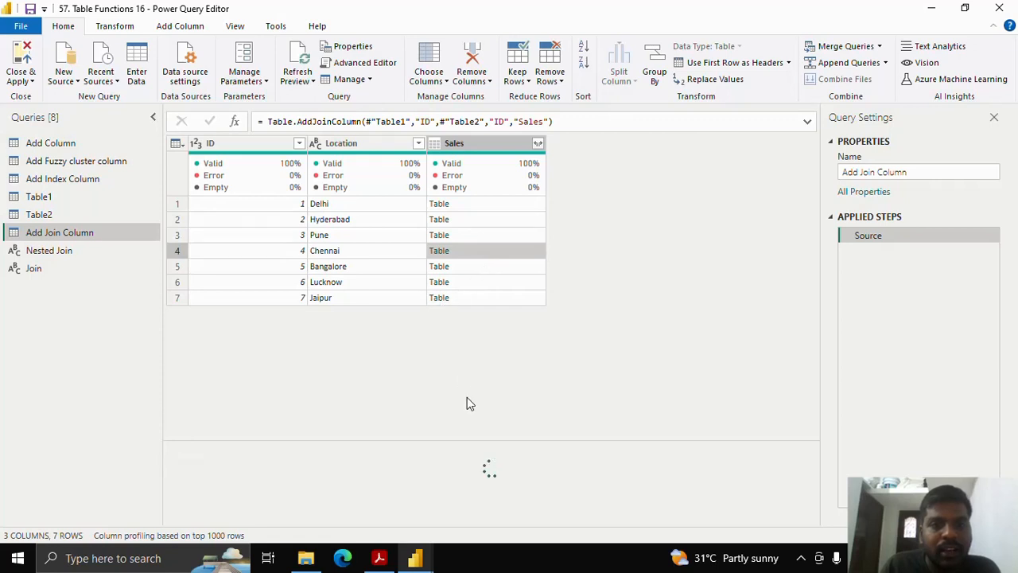
{"action": "left_click_drag", "start_coordinate": [475, 438], "coordinate": [484, 394]}
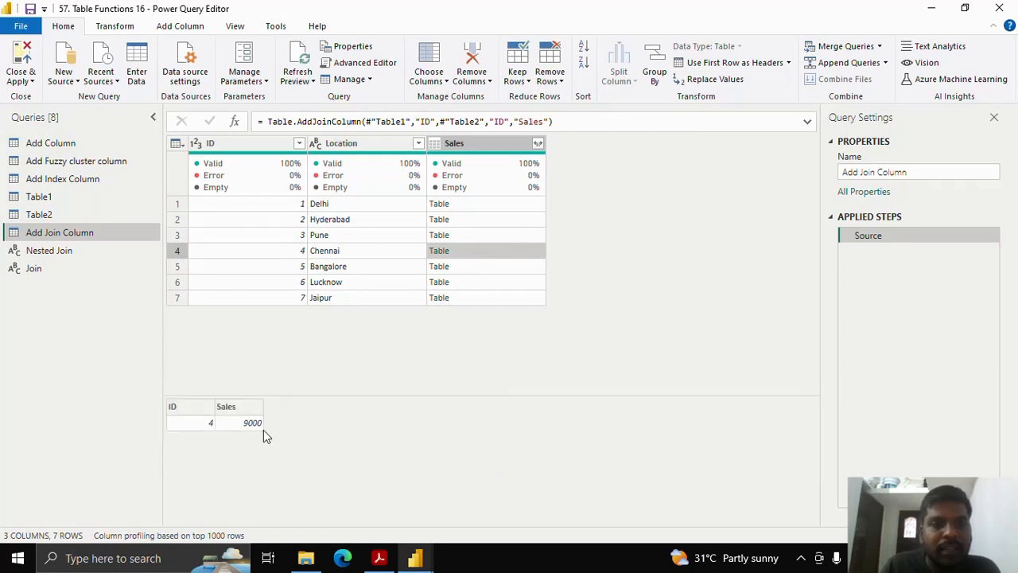
Expand the joined Sales column to include only its Sales field, excluding ID and without the original column name as prefix
{"action": "left_click", "coordinate": [539, 145]}
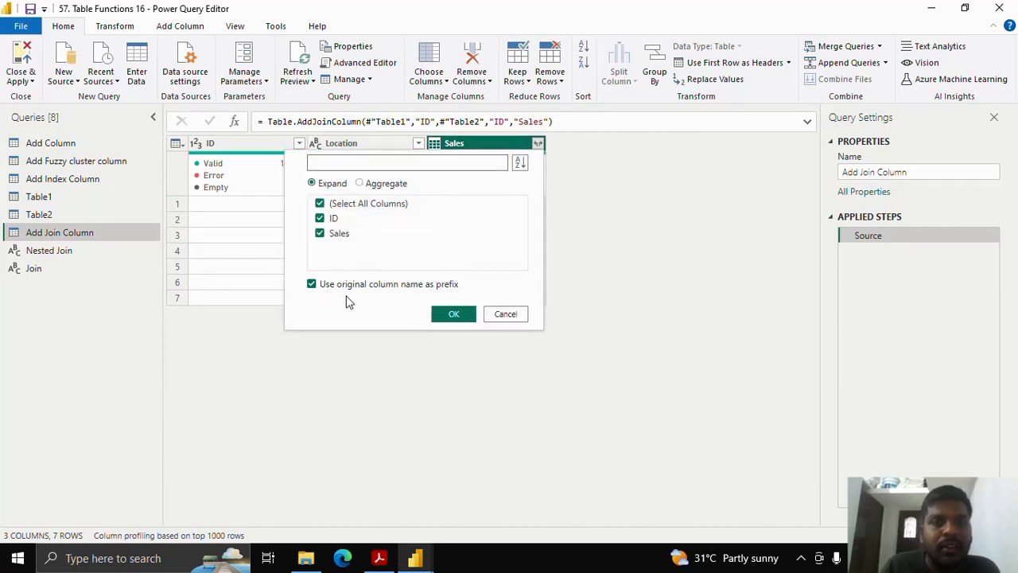
{"action": "left_click", "coordinate": [352, 287]}
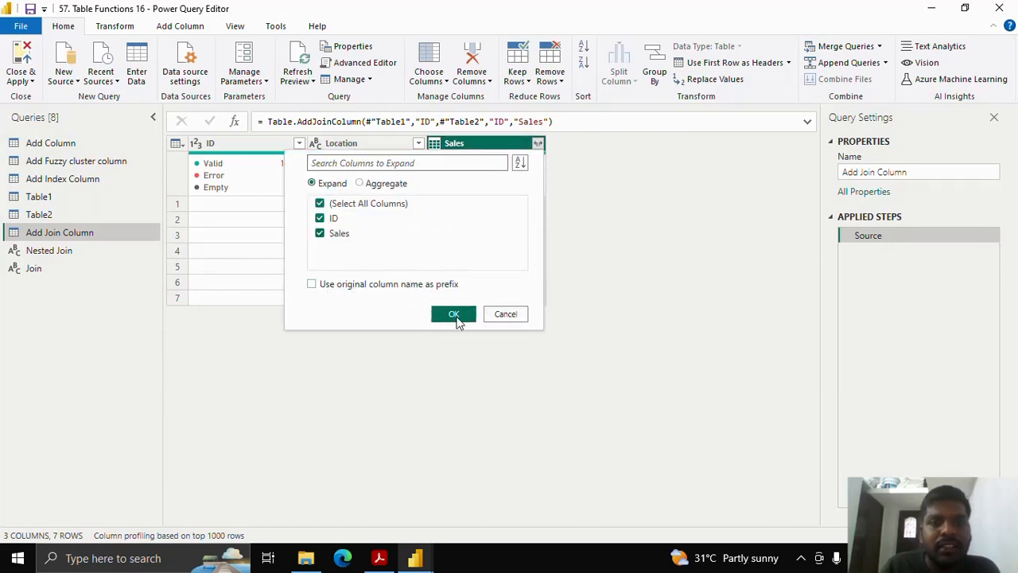
{"action": "left_click", "coordinate": [321, 219]}
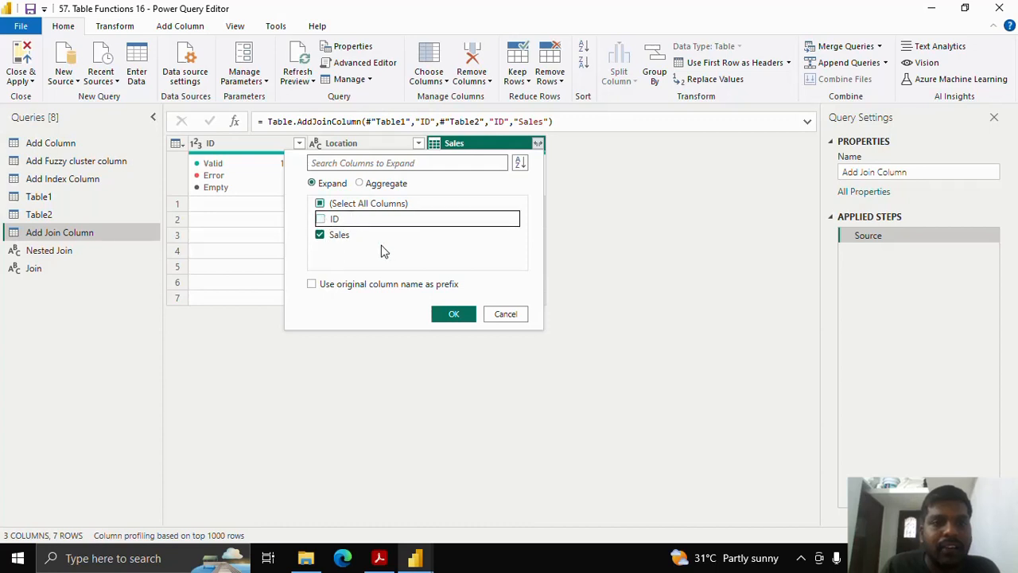
{"action": "left_click", "coordinate": [454, 315]}
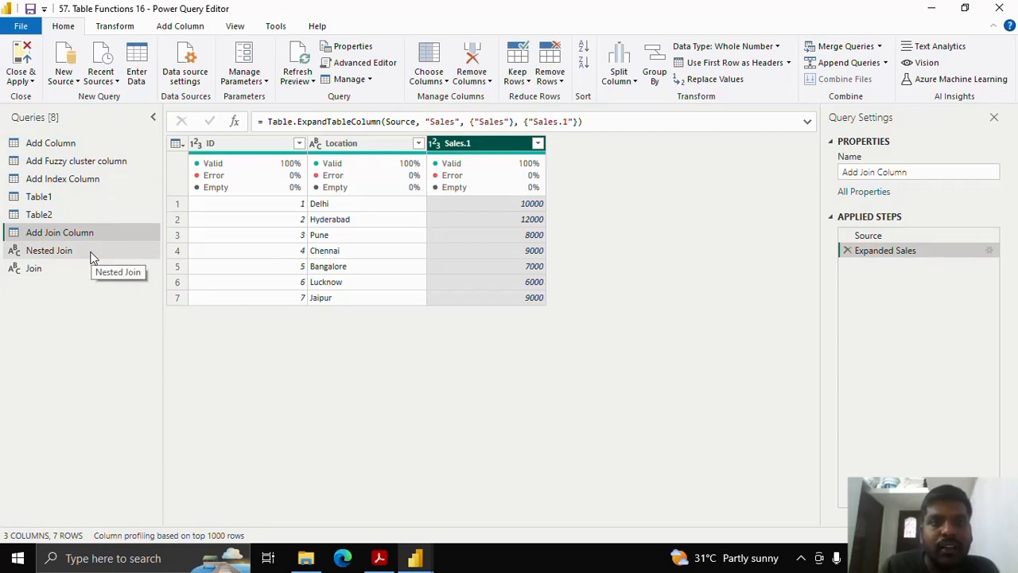
Review the Table.AddJoinColumn source line in the Add Join Column query's full code and close it without changes
{"action": "left_click", "coordinate": [362, 70]}
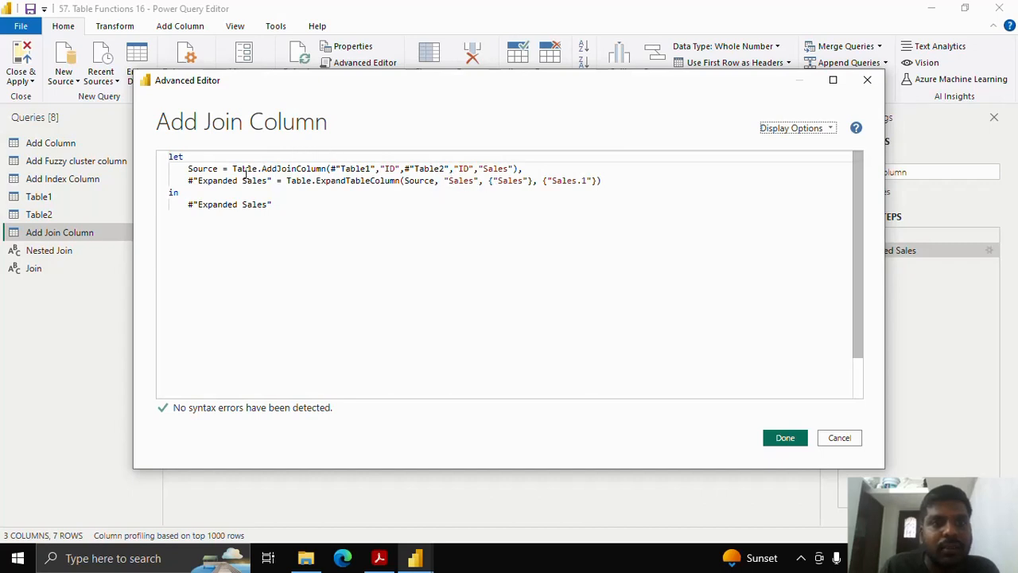
{"action": "left_click_drag", "start_coordinate": [233, 168], "coordinate": [521, 169]}
{"action": "left_click", "coordinate": [843, 438]}
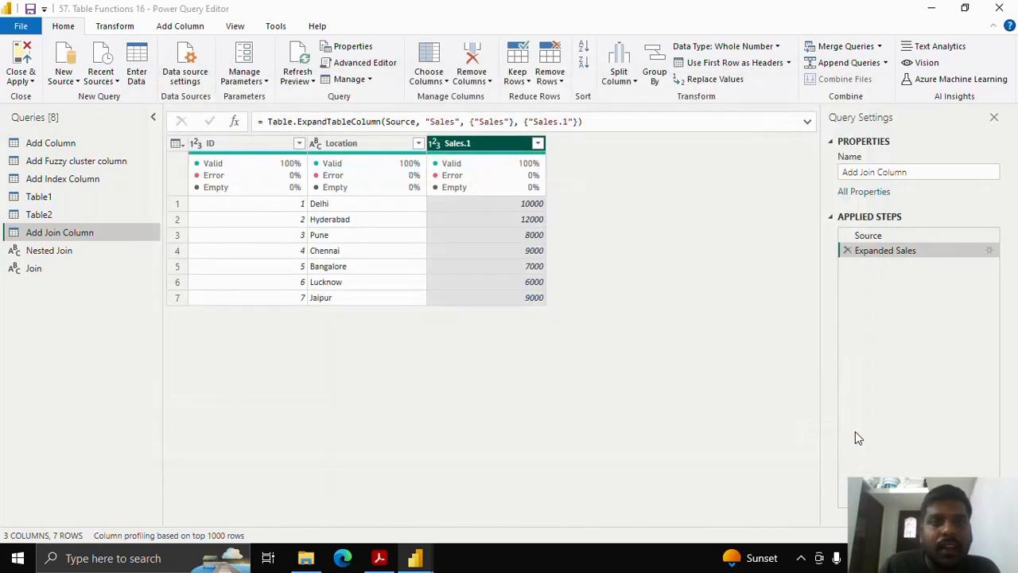
Start the formula of the empty Nested Join query with the Table.NestedJoin function
{"action": "left_click", "coordinate": [82, 253]}
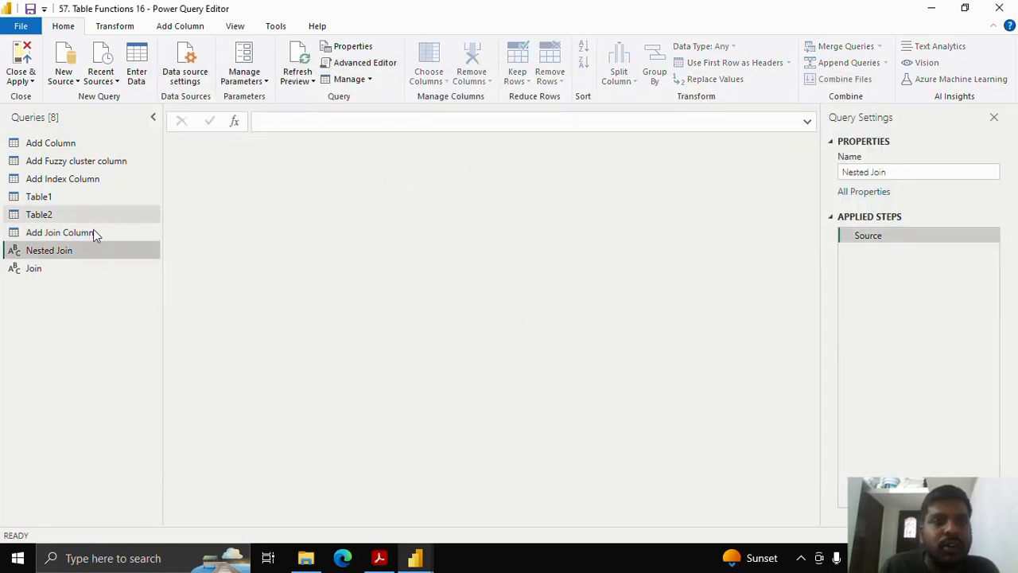
{"action": "left_click", "coordinate": [275, 126]}
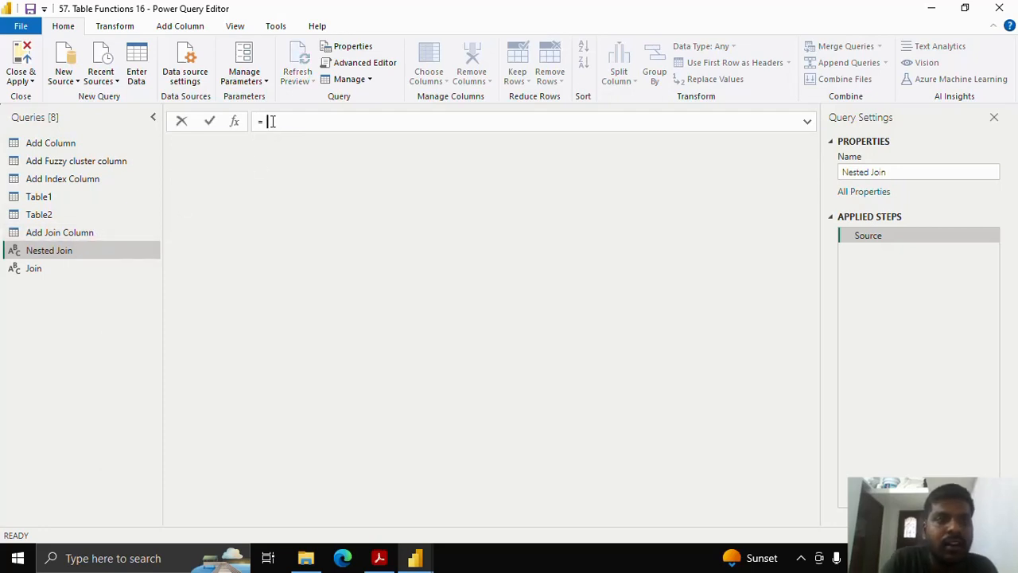
{"action": "type", "text": "Table."}
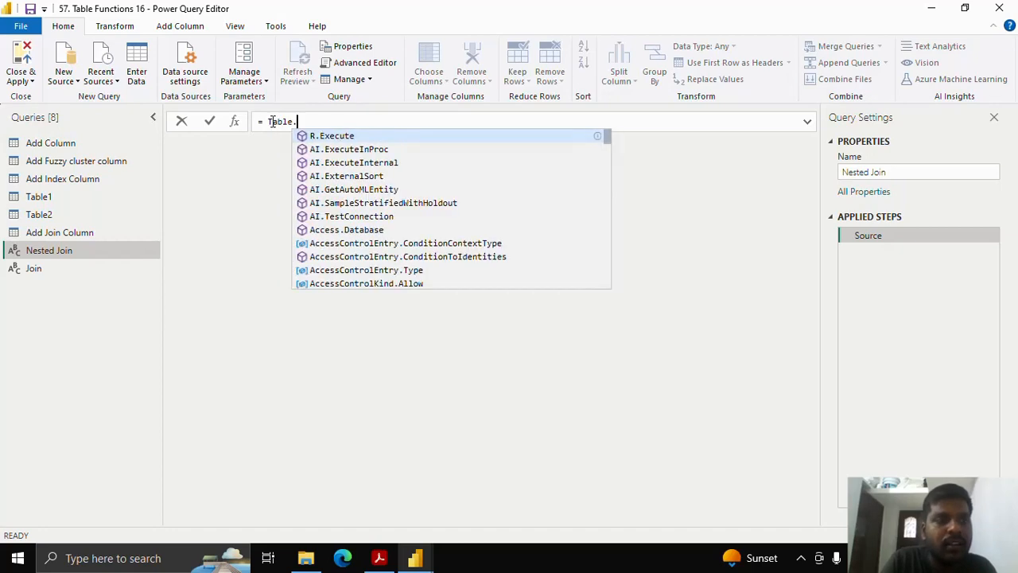
{"action": "type", "text": "Ne"}
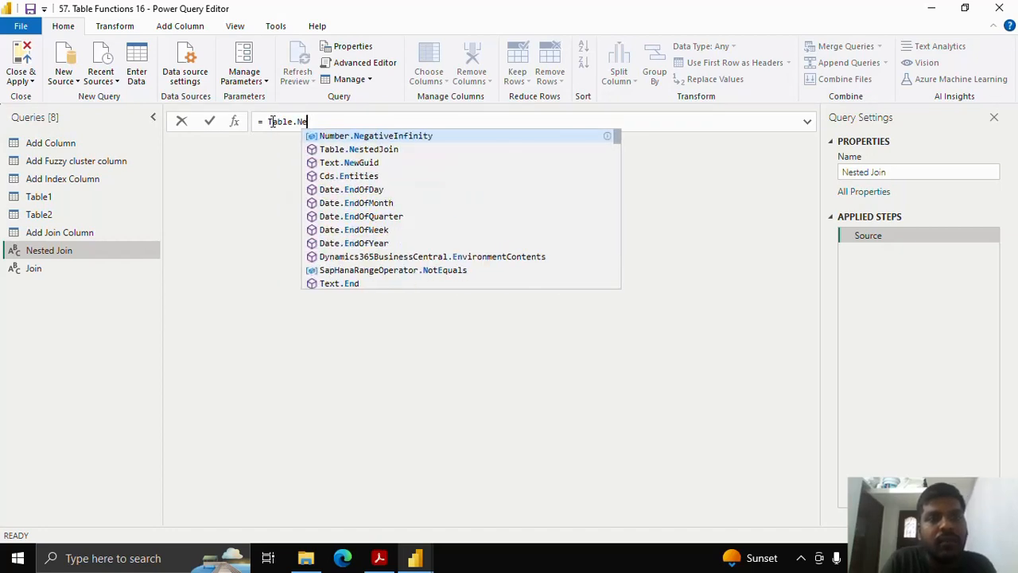
{"action": "type", "text": "stedJoin"}
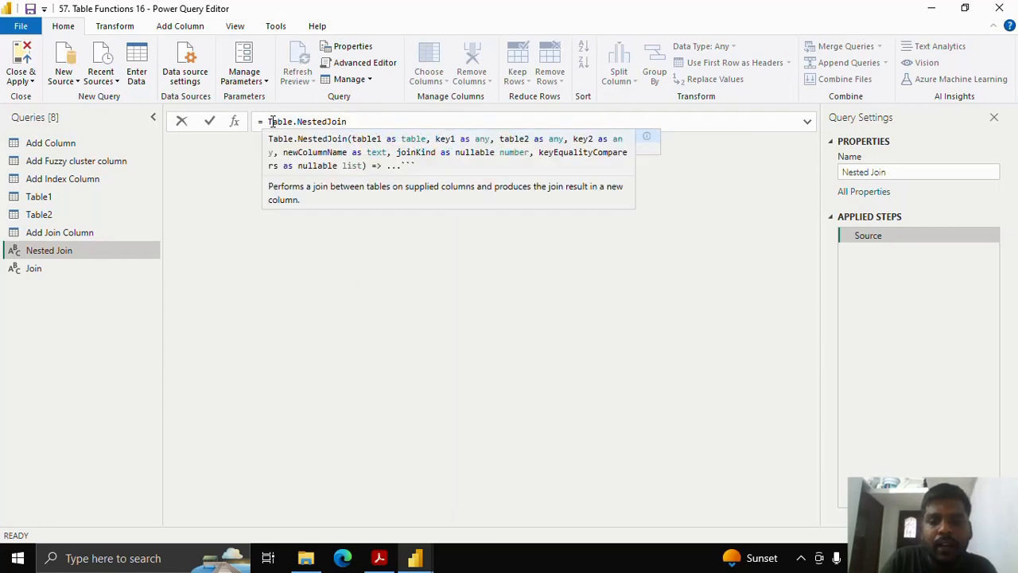
{"action": "type", "text": "("}
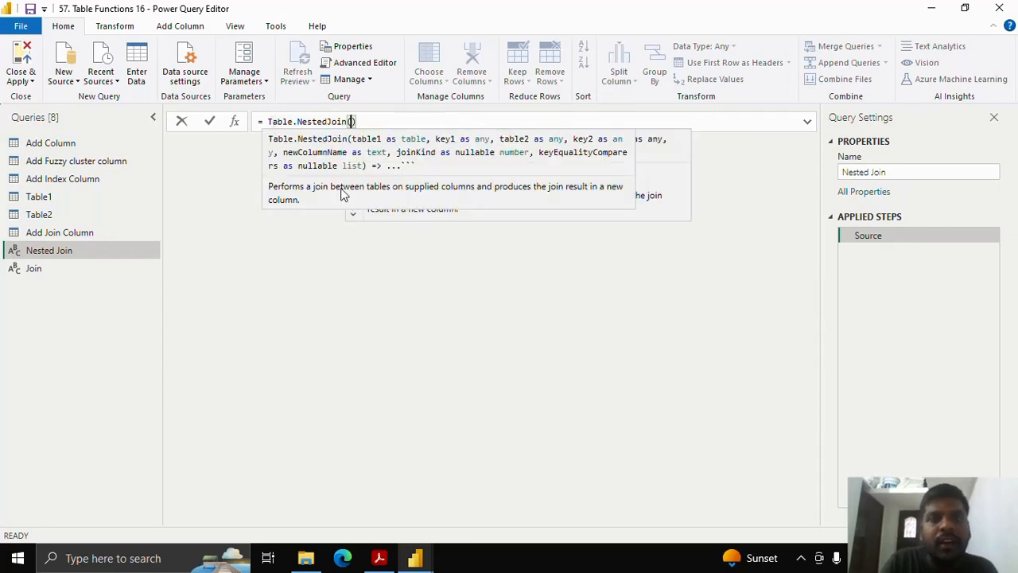
Supply #"Table1" as the first table and "ID" as its key in the Table.NestedJoin formula
{"action": "type", "text": "#"}
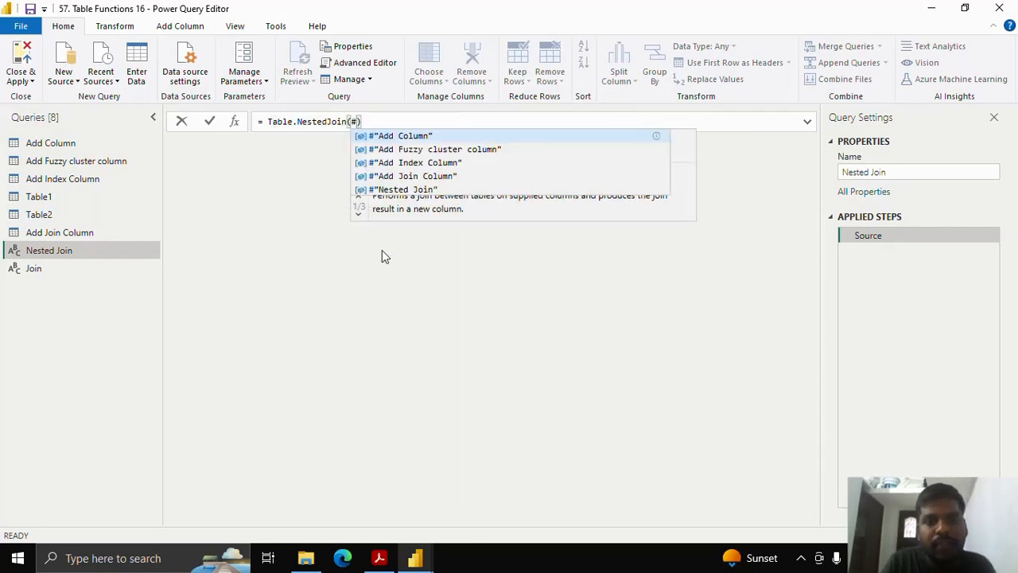
{"action": "type", "text": "\"Table1"}
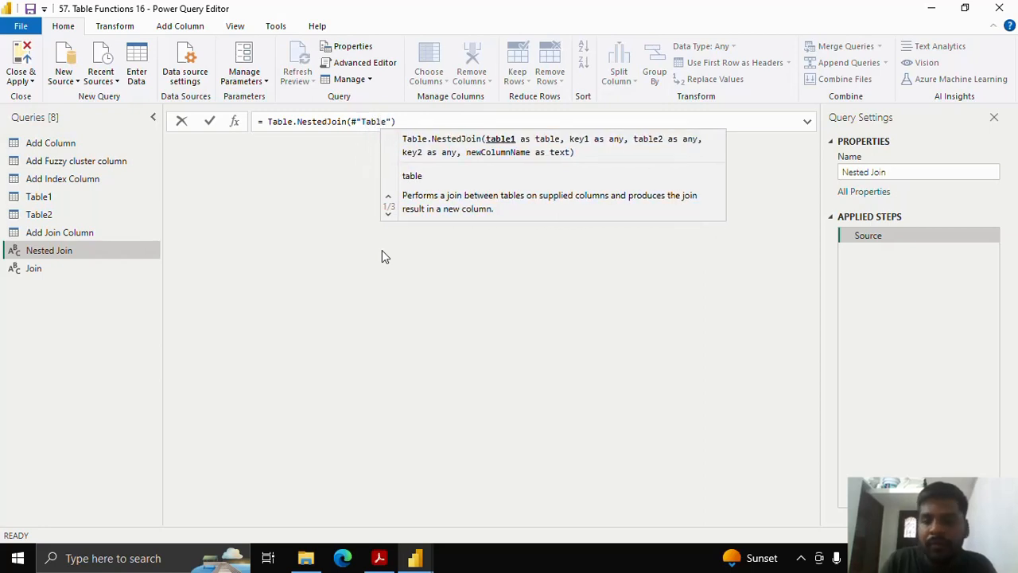
{"action": "type", "text": "\", \""}
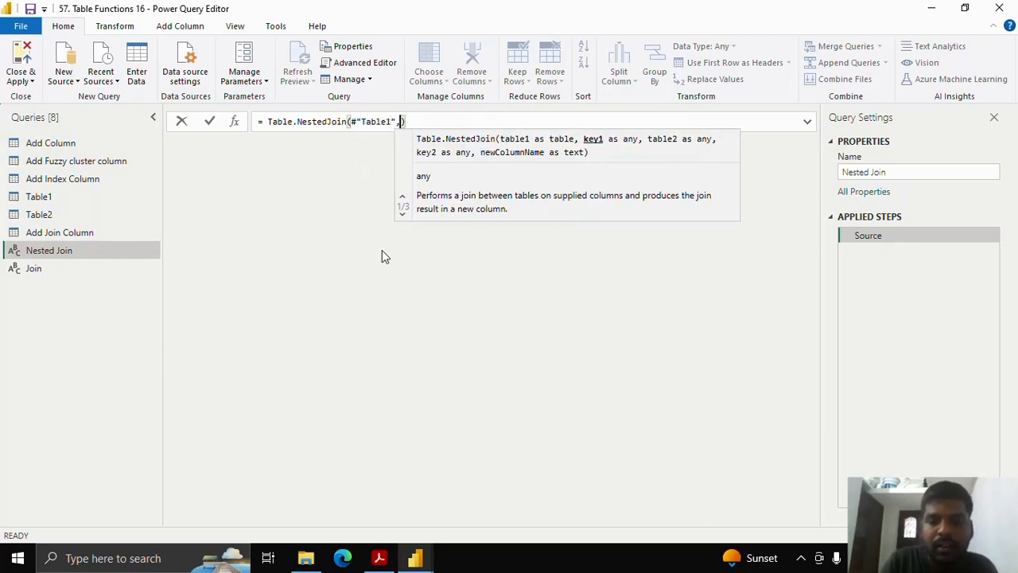
{"action": "type", "text": "ID\","}
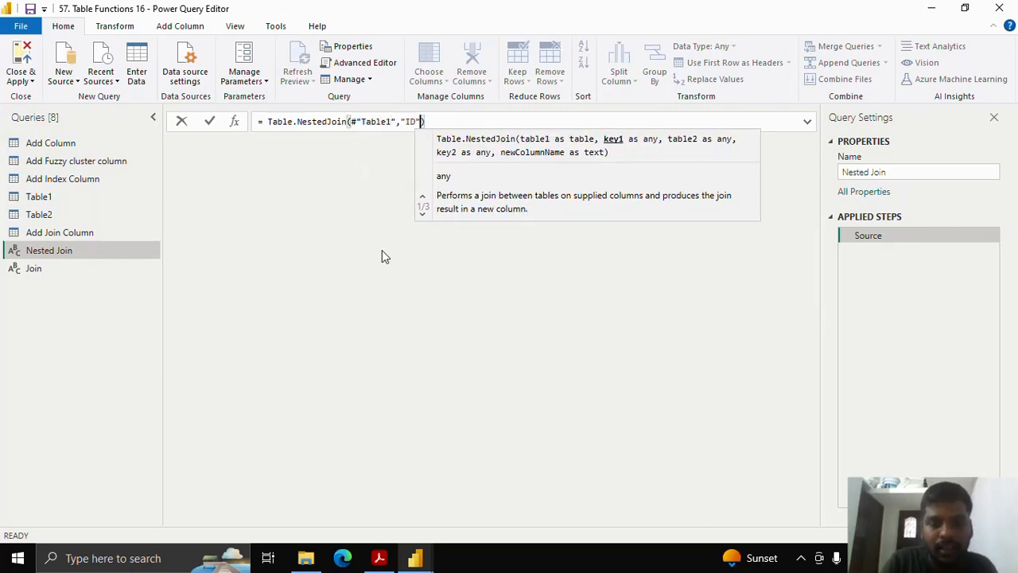
{"action": "type", "text": "\""}
{"action": "key", "text": "BackSpace"}
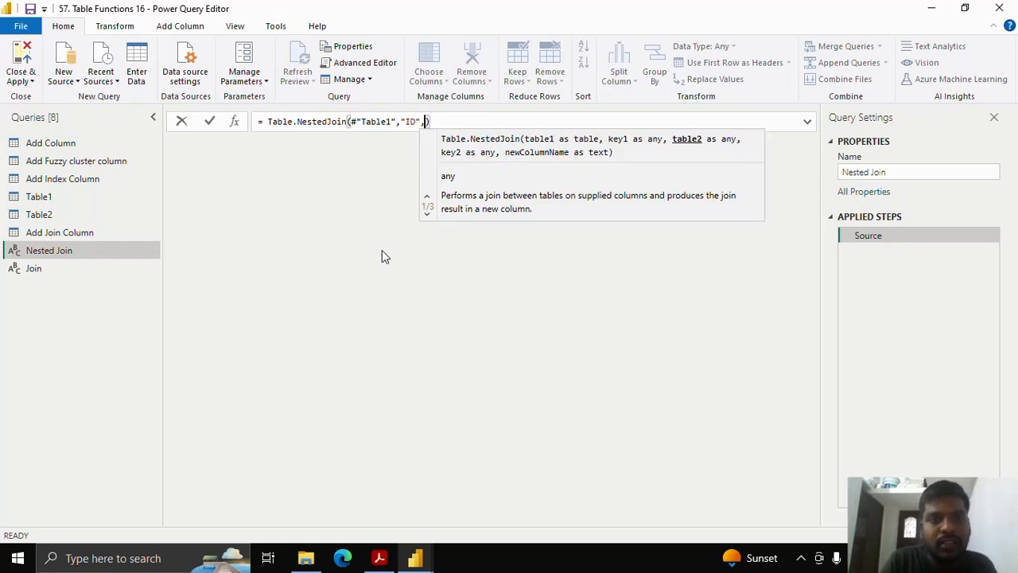
Supply #"Table2" as the second table and "ID" as its key in the Table.NestedJoin formula
{"action": "type", "text": "#Tabl"}
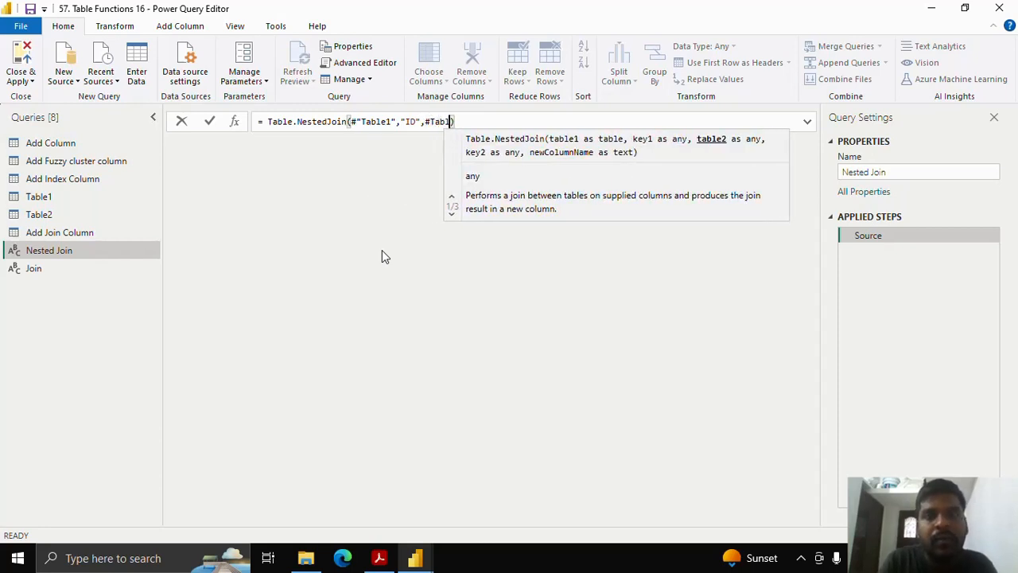
{"action": "key", "text": "BackSpace"}
{"action": "key", "text": "BackSpace"}
{"action": "key", "text": "BackSpace"}
{"action": "key", "text": "BackSpace"}
{"action": "type", "text": "\"Tab"}
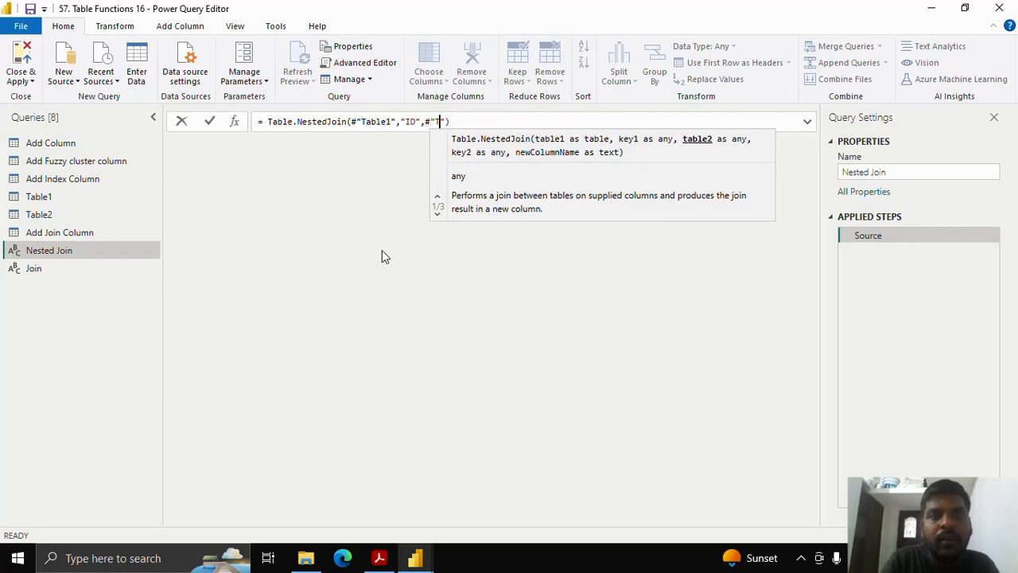
{"action": "type", "text": "le2\""}
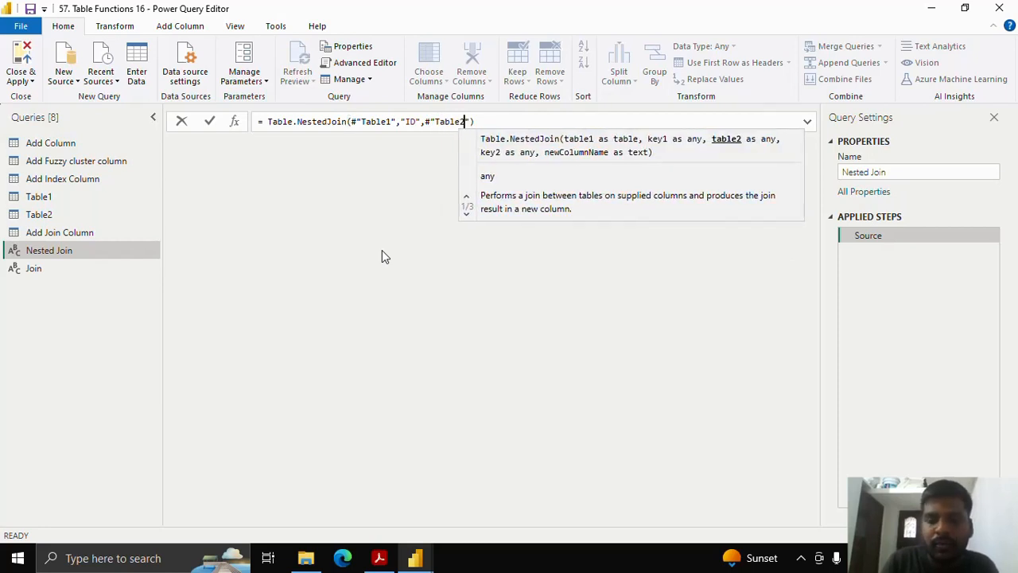
{"action": "type", "text": ",\""}
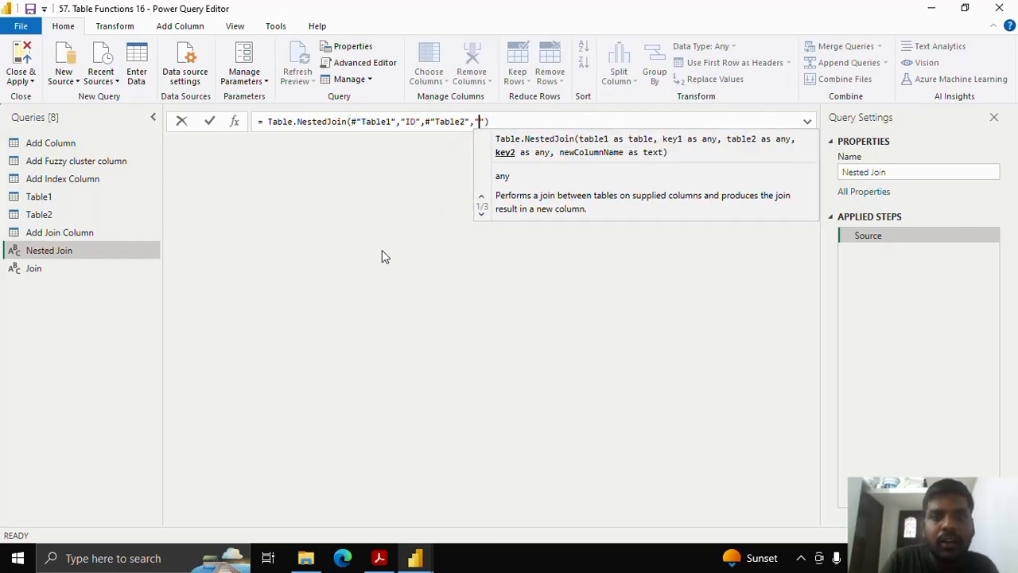
{"action": "type", "text": "ID\","}
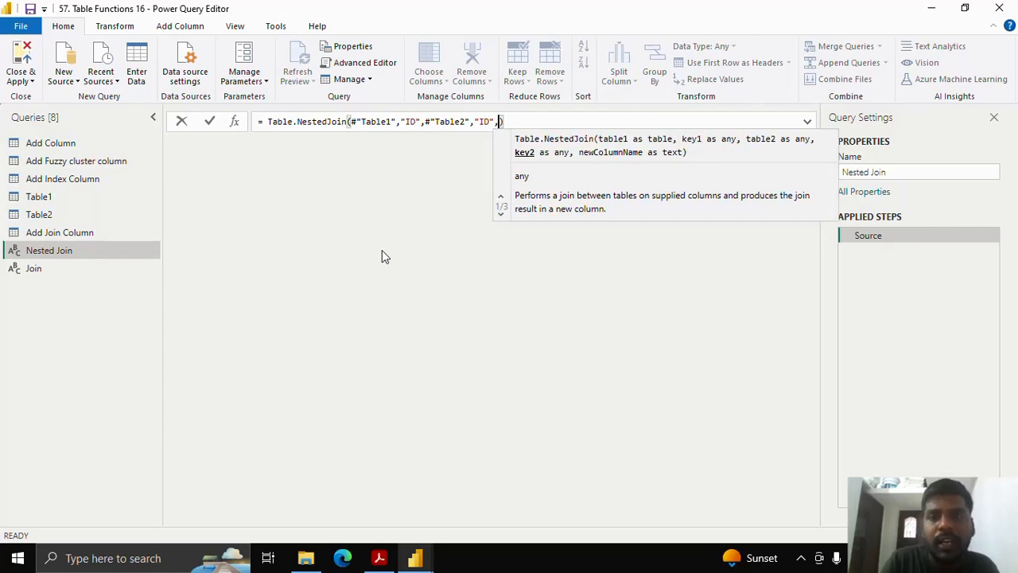
Supply "Sales" as the new column name in the Table.NestedJoin formula
{"action": "type", "text": "Sal"}
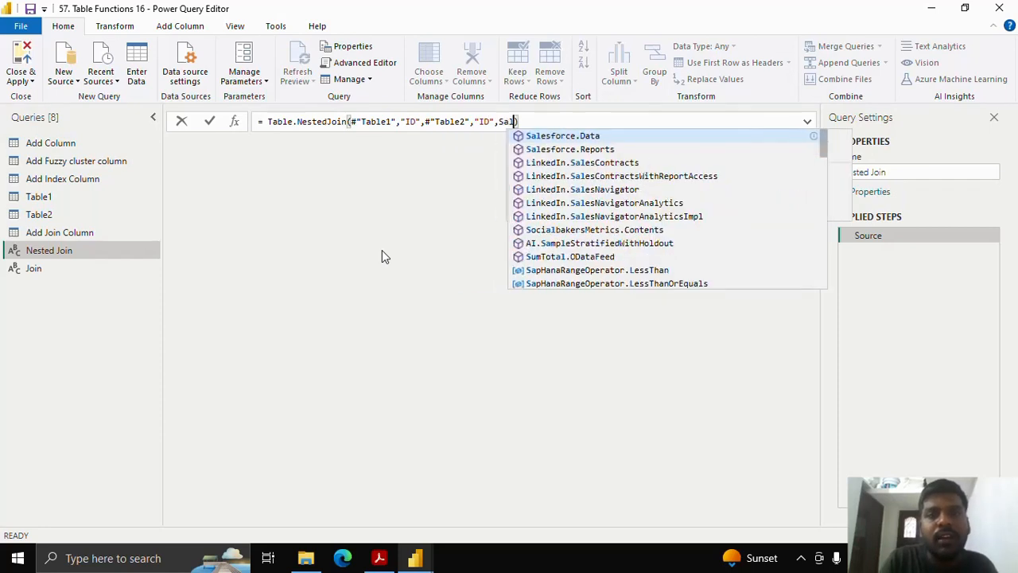
{"action": "key", "text": "BackSpace"}
{"action": "key", "text": "BackSpace"}
{"action": "type", "text": "\"Sal"}
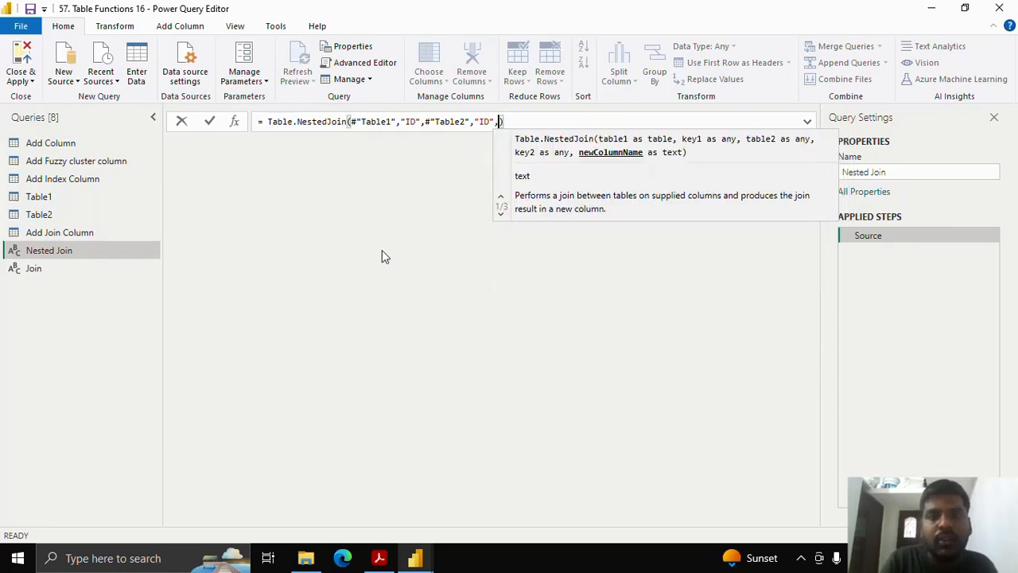
{"action": "type", "text": "es"}
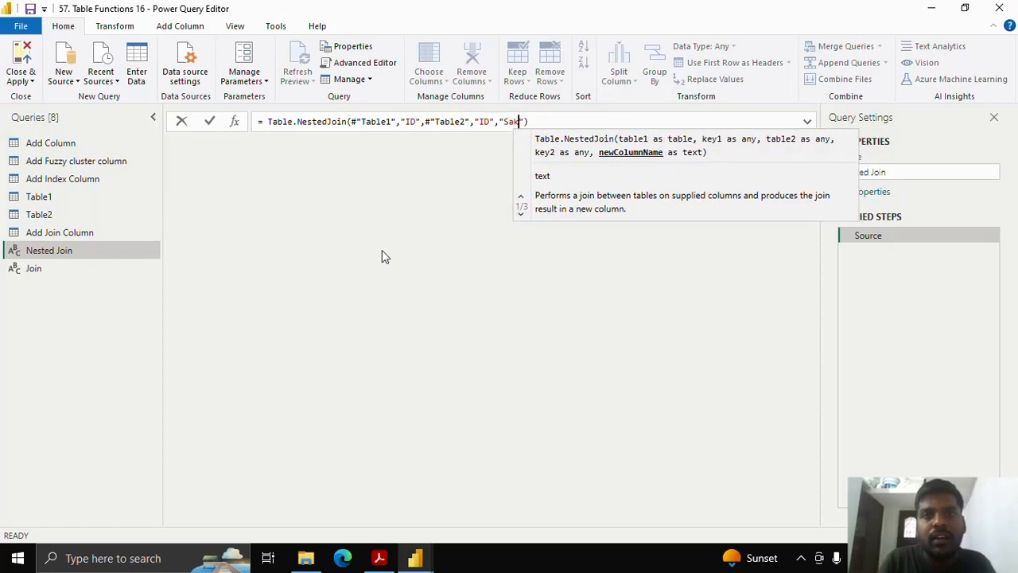
{"action": "type", "text": "\","}
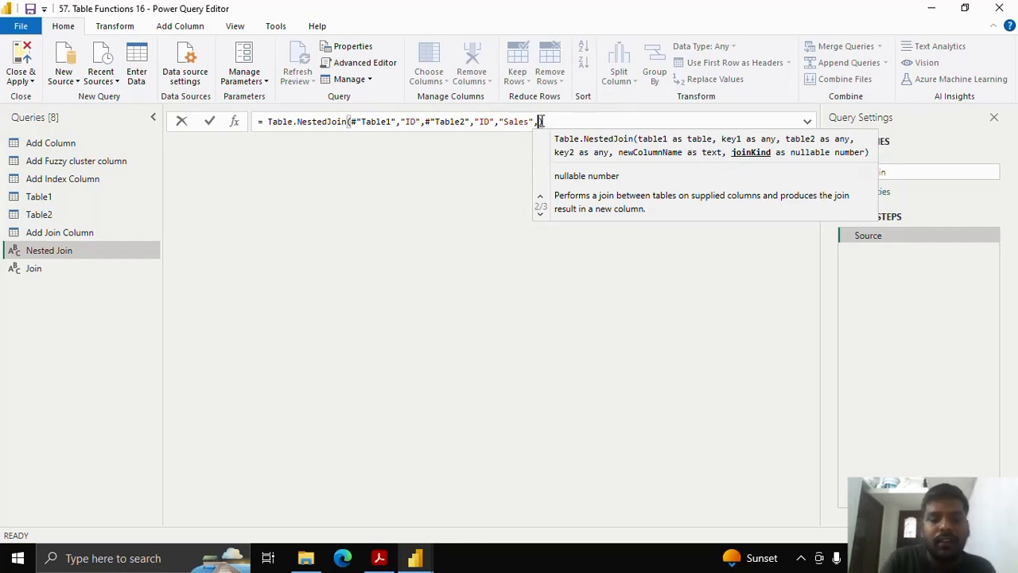
Set the join kind of the Table.NestedJoin formula to JoinKind.Inner and apply the formula
{"action": "type", "text": "Join"}
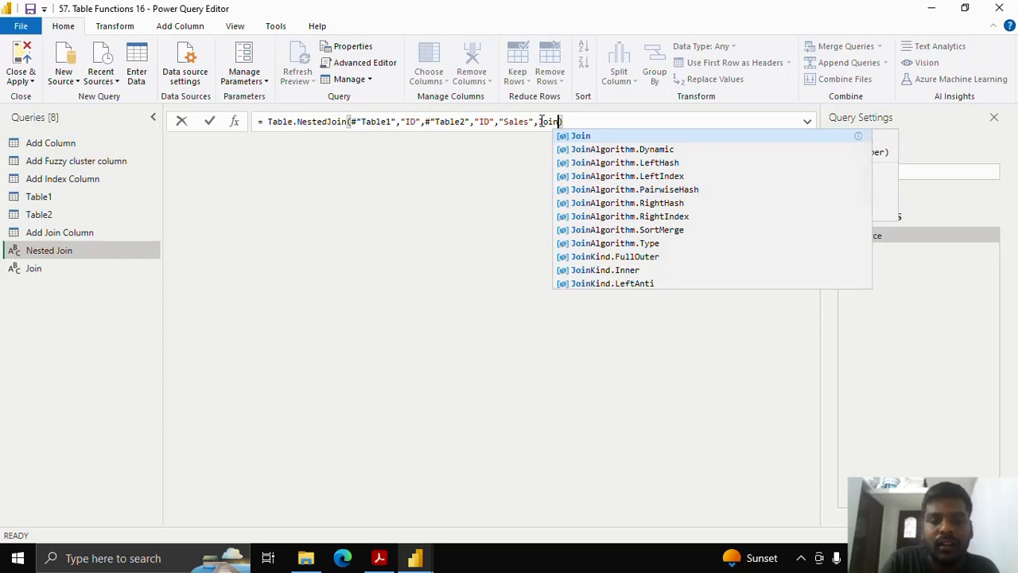
{"action": "type", "text": "Kind."}
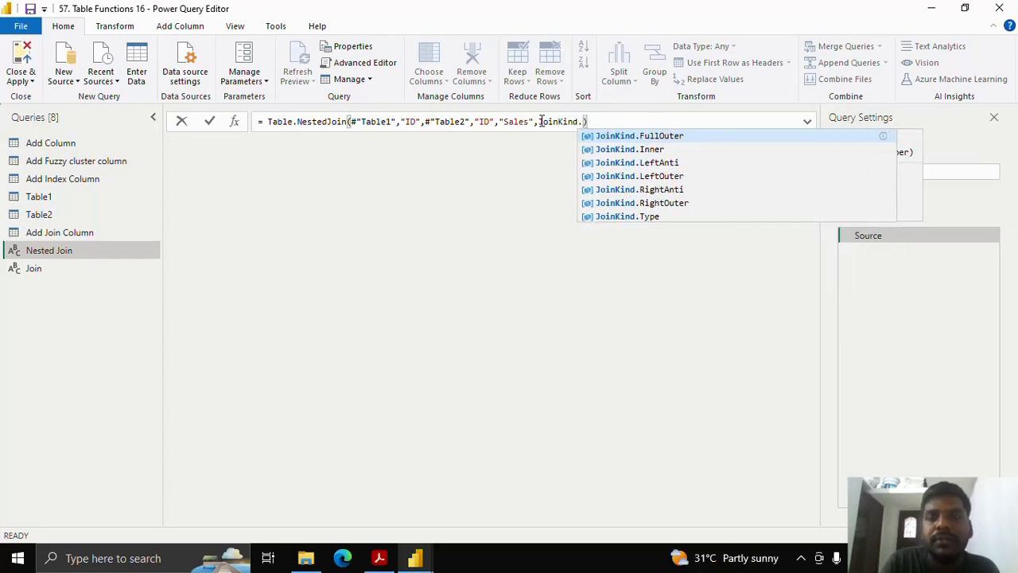
{"action": "left_click", "coordinate": [651, 151]}
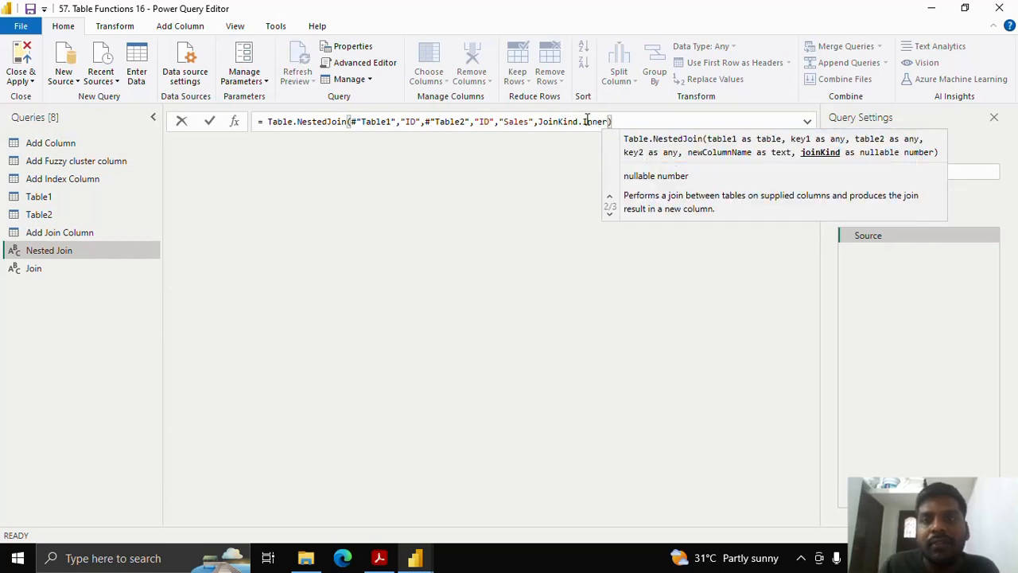
{"action": "left_click", "coordinate": [206, 121]}
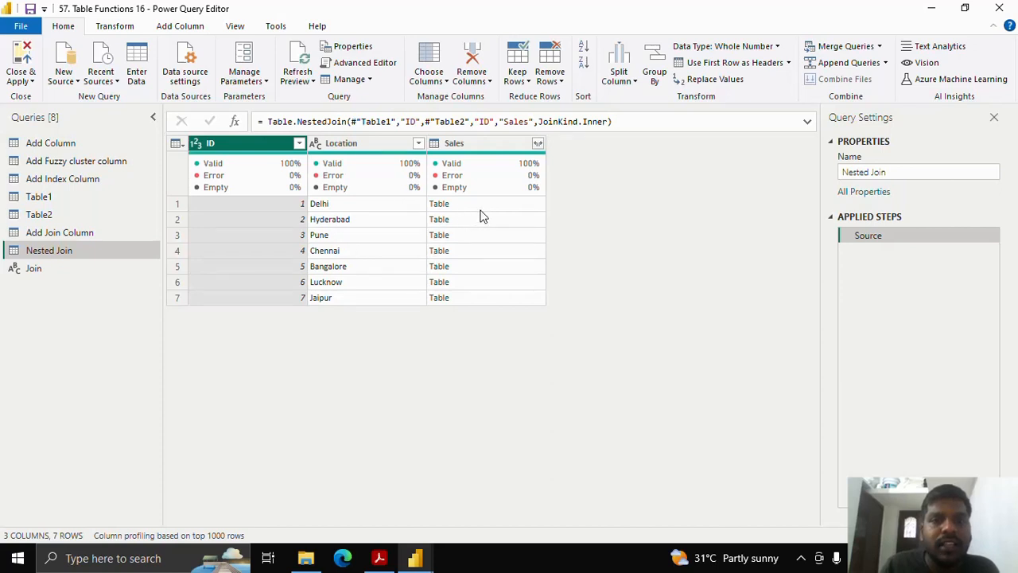
Preview the nested tables in the first five rows of the Nested Join query's Sales column
{"action": "left_click", "coordinate": [483, 203]}
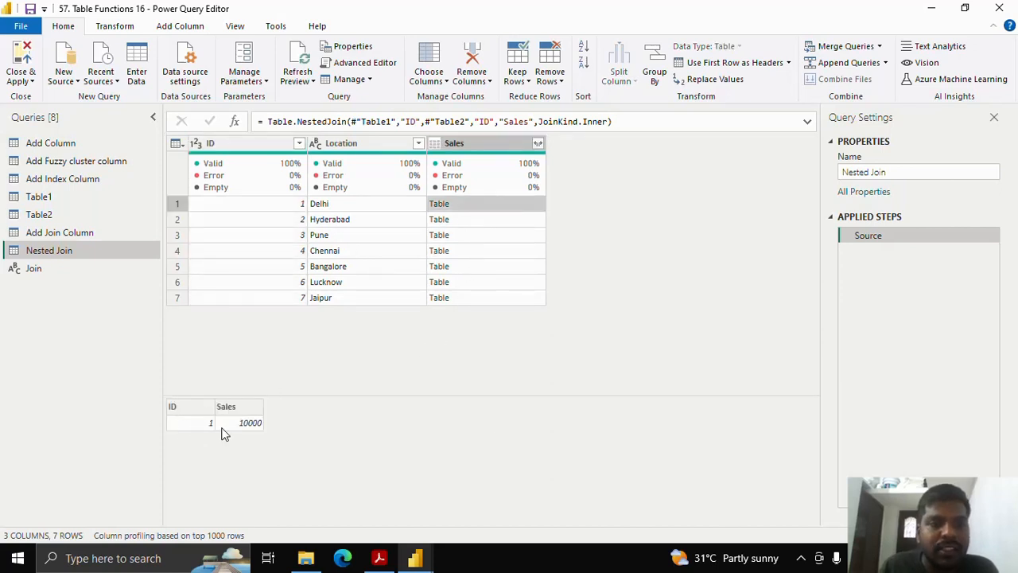
{"action": "left_click", "coordinate": [484, 223]}
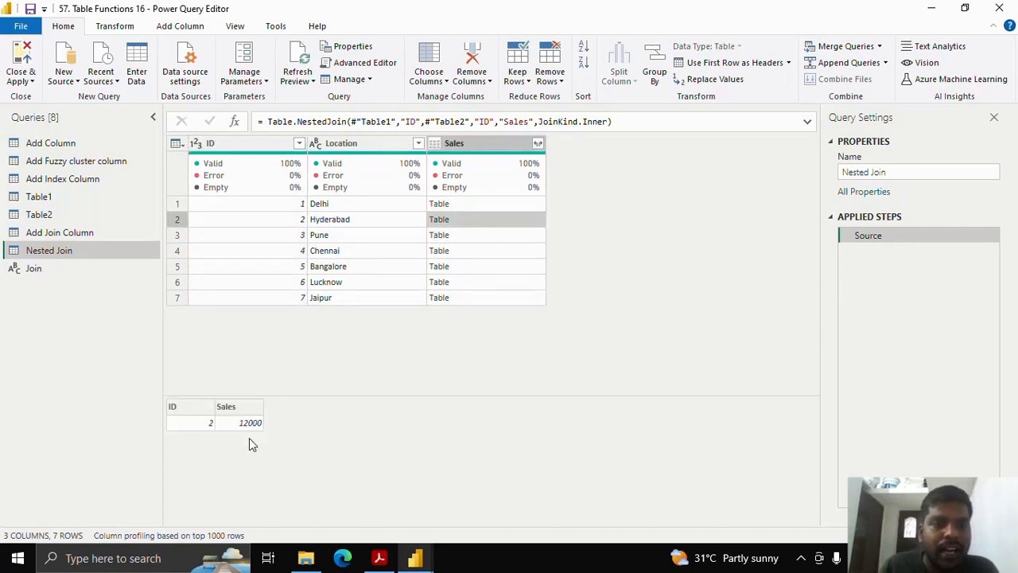
{"action": "left_click", "coordinate": [513, 236]}
{"action": "left_click", "coordinate": [497, 255]}
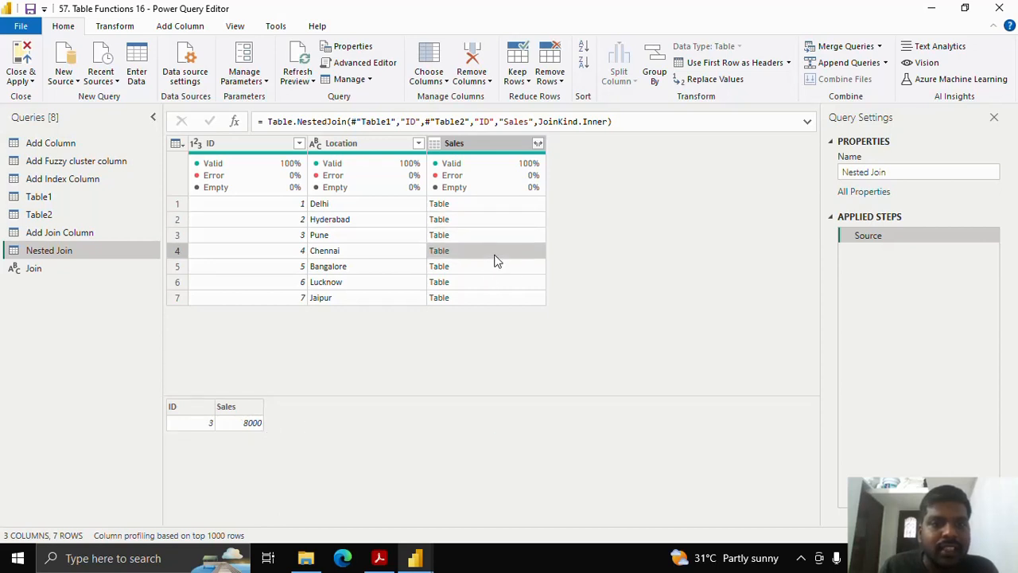
{"action": "left_click", "coordinate": [500, 264]}
{"action": "left_click", "coordinate": [538, 144]}
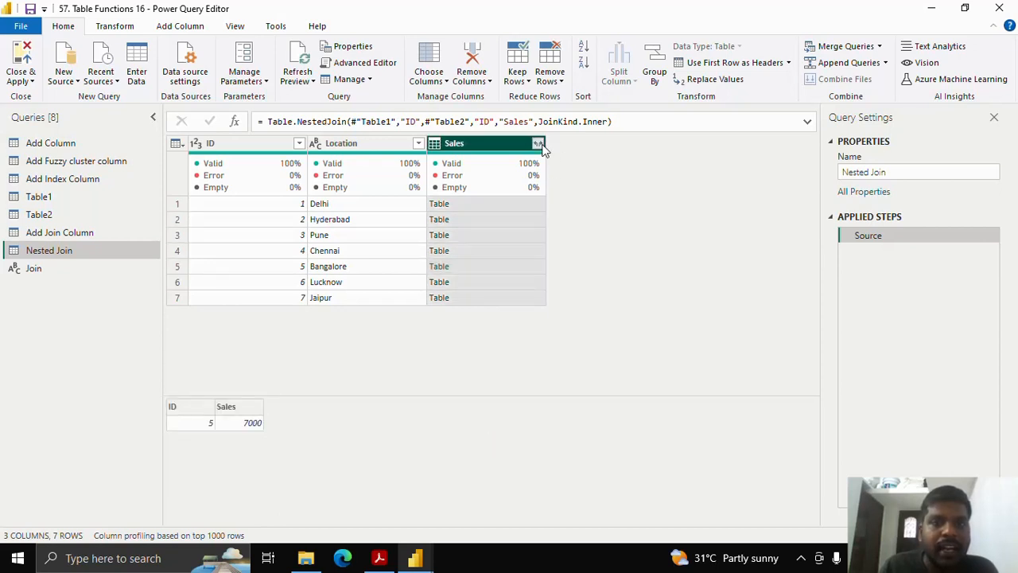
{"action": "left_click", "coordinate": [497, 318]}
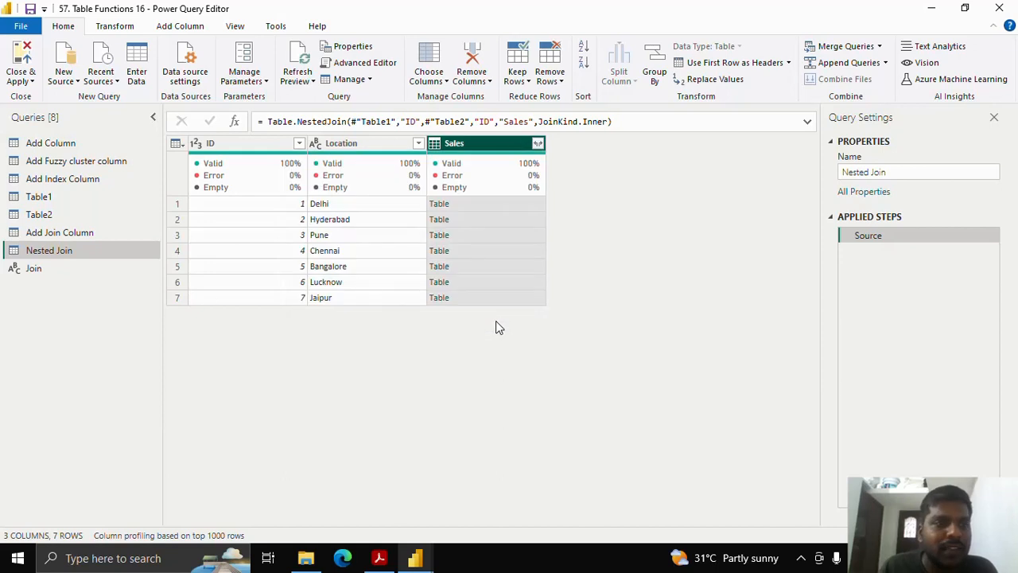
Fill the empty Join query with = Table.NestedJoin(#"Table1","ID",#"Table2","ID","Sales",JoinKind.Inner)
{"action": "left_click", "coordinate": [34, 268]}
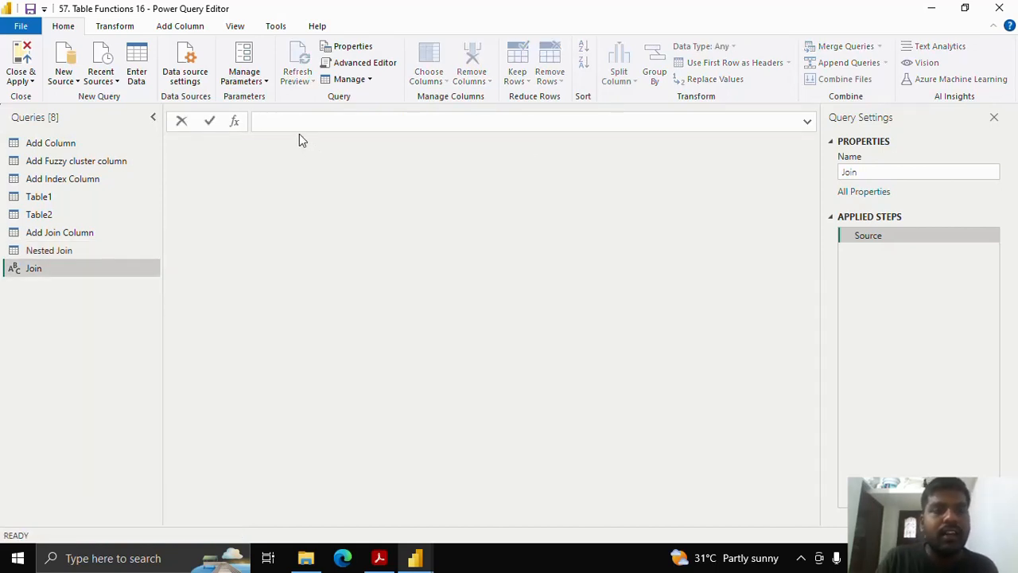
{"action": "type", "text": "="}
{"action": "type", "text": "Table.NestedJoin(#\"Table1\",\"ID\",#\"Table2\",\"ID\",\"Sales\",JoinKind.Inner)"}
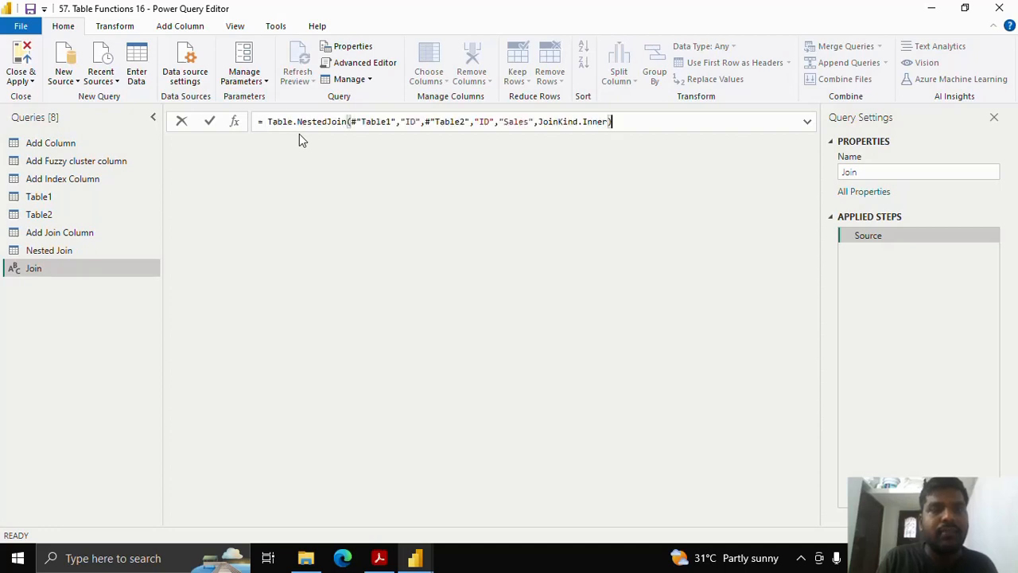
Change the function in the Join query's formula from Table.NestedJoin to Table.Join
{"action": "left_click", "coordinate": [329, 122]}
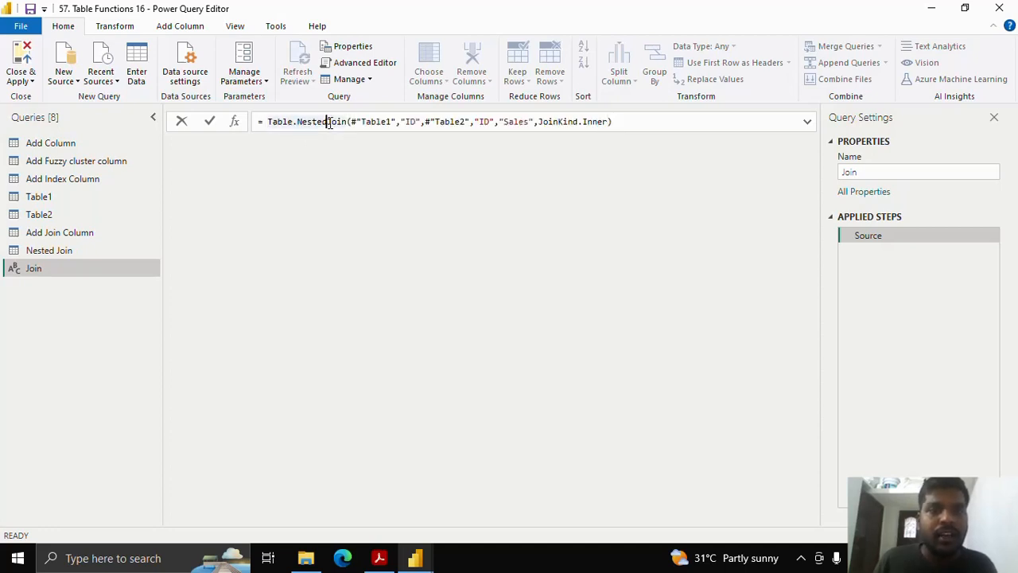
{"action": "key", "text": "BackSpace"}
{"action": "key", "text": "BackSpace"}
{"action": "key", "text": "BackSpace"}
{"action": "key", "text": "BackSpace"}
{"action": "key", "text": "BackSpace"}
{"action": "key", "text": "BackSpace"}
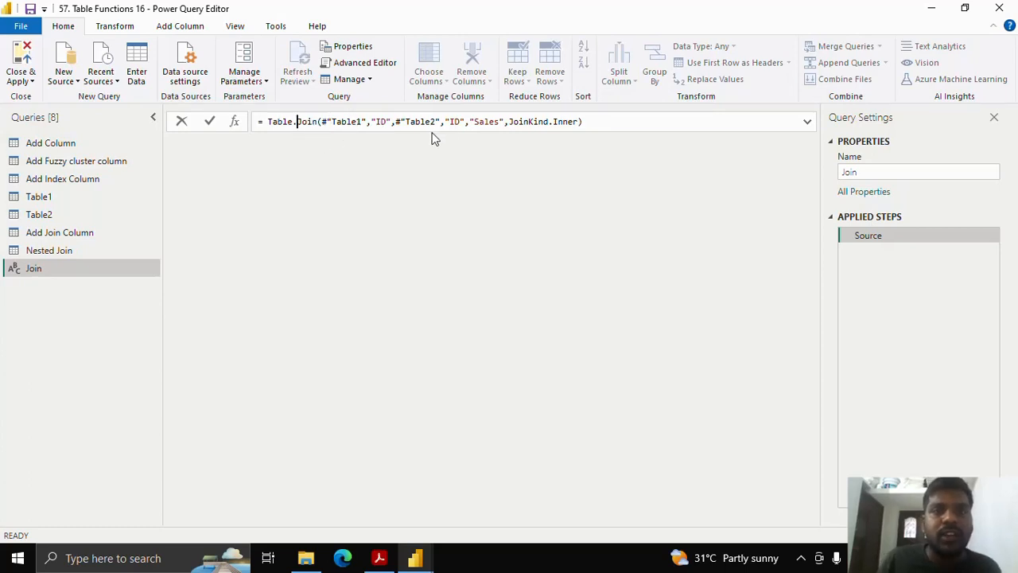
Remove the "Sales" argument from the Table.Join formula, leaving JoinKind.Inner as the final argument, and apply the formula
{"action": "left_click_drag", "start_coordinate": [470, 121], "coordinate": [581, 124]}
{"action": "key", "text": "BackSpace"}
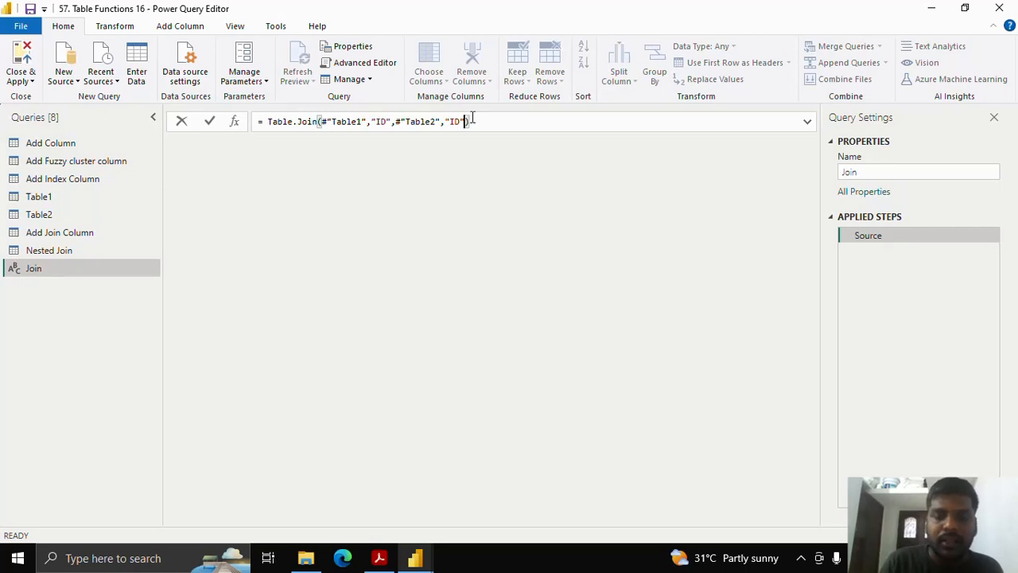
{"action": "left_click", "coordinate": [470, 121]}
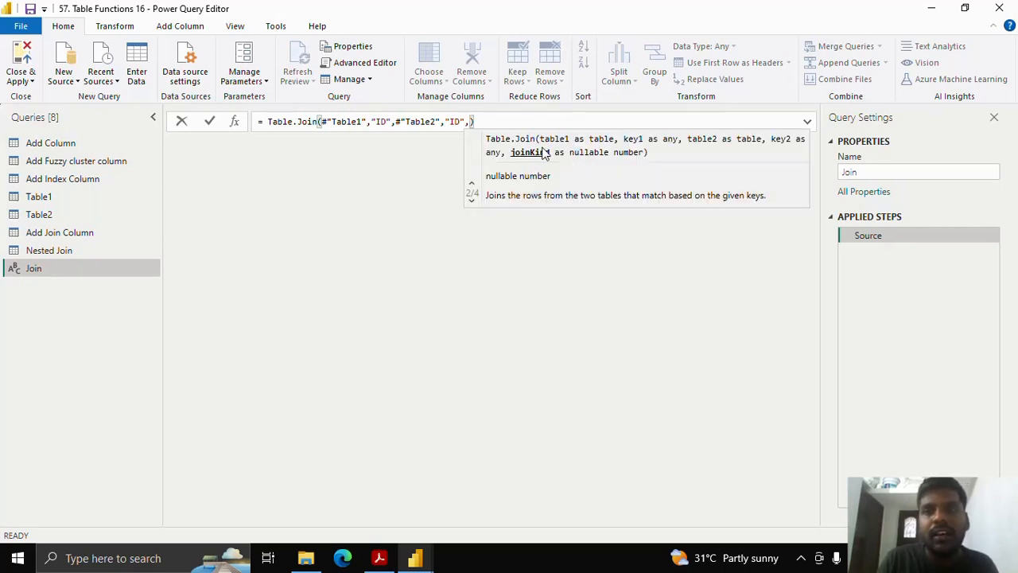
{"action": "type", "text": "JoinKin"}
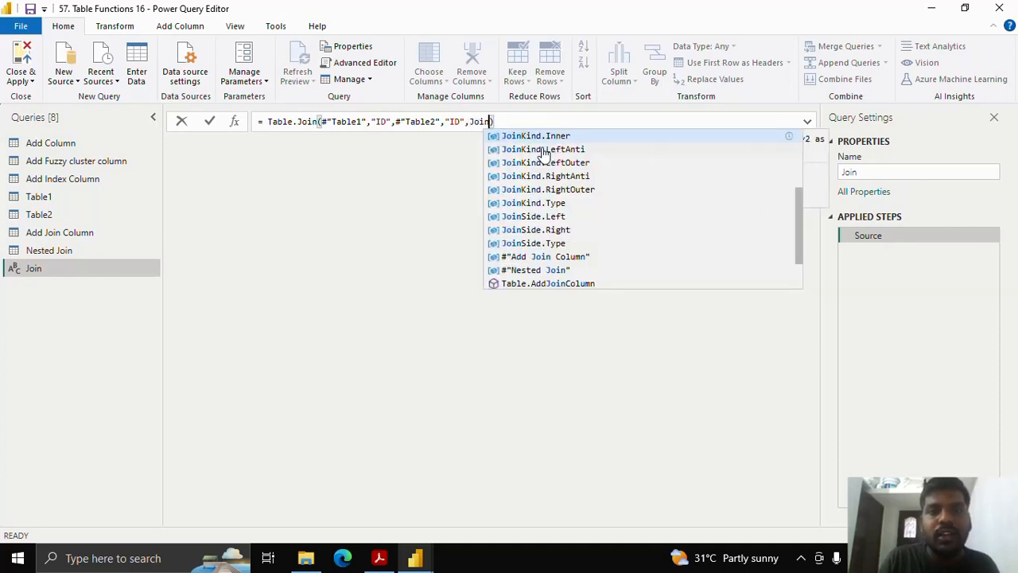
{"action": "type", "text": "d"}
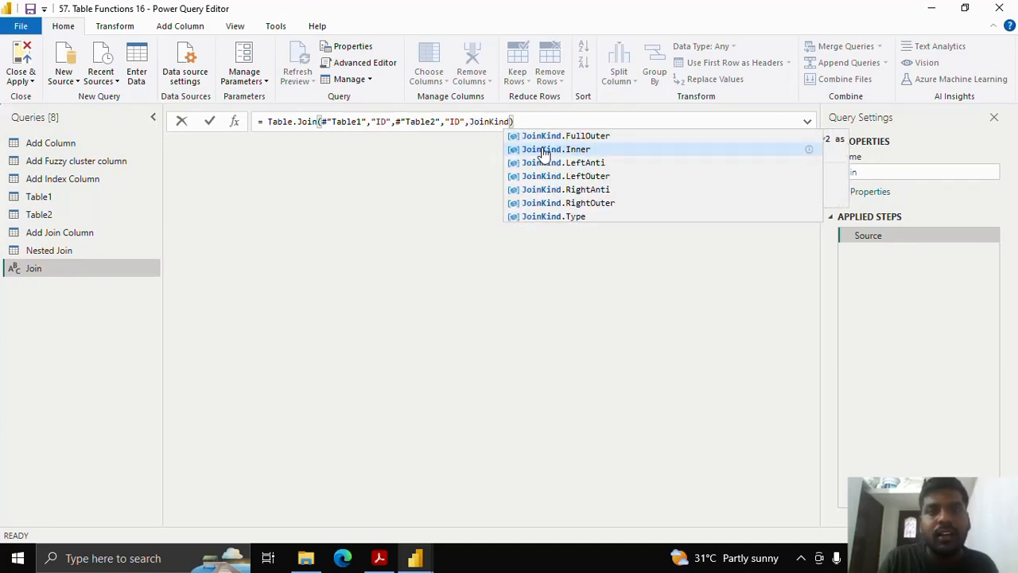
{"action": "type", "text": ".Inner"}
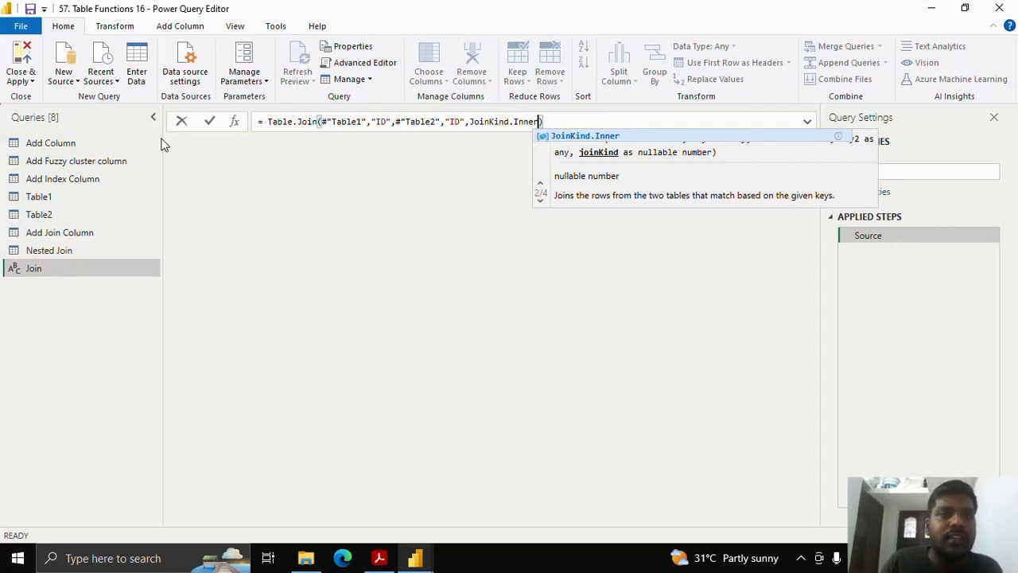
{"action": "left_click", "coordinate": [209, 121]}
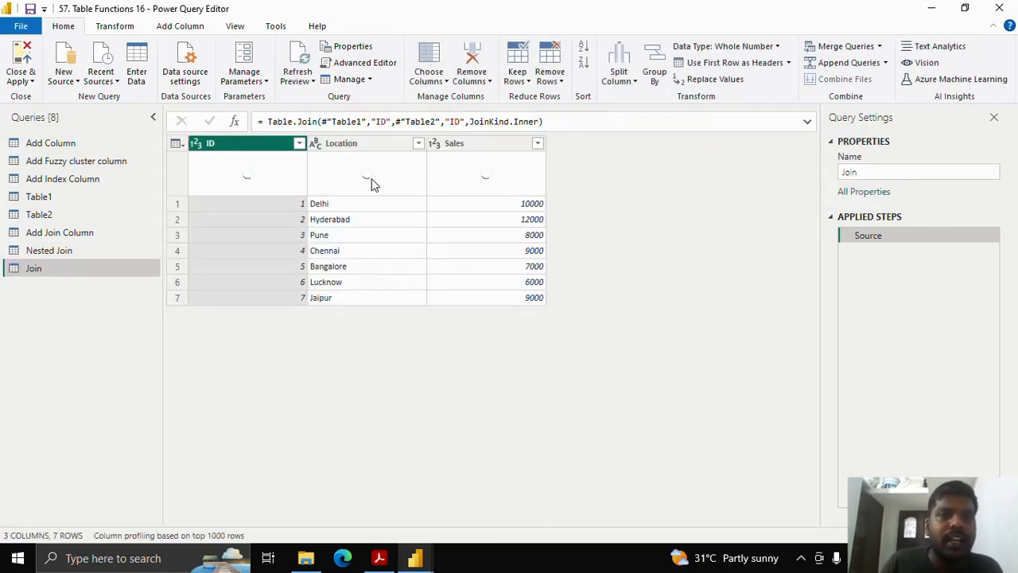
Review the JoinKind.Inner argument in the Join query's formula
{"action": "left_click_drag", "start_coordinate": [469, 121], "coordinate": [544, 121]}
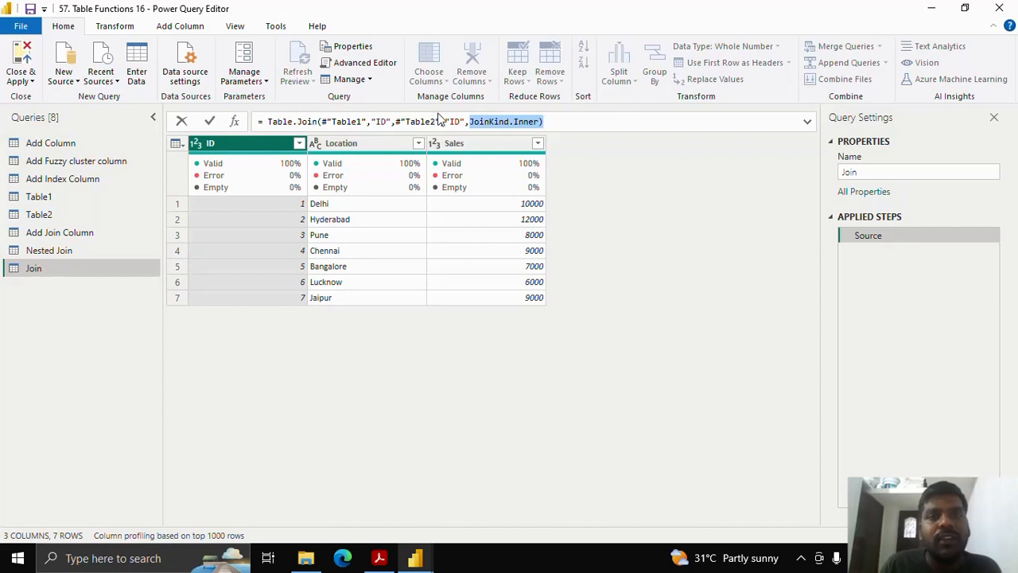
{"action": "left_click_drag", "start_coordinate": [468, 121], "coordinate": [536, 121]}
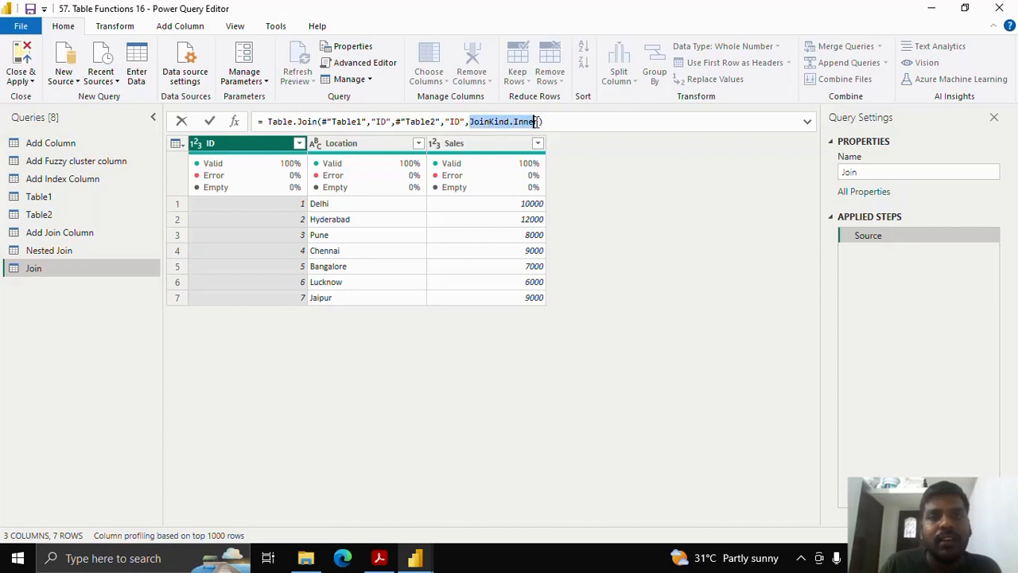